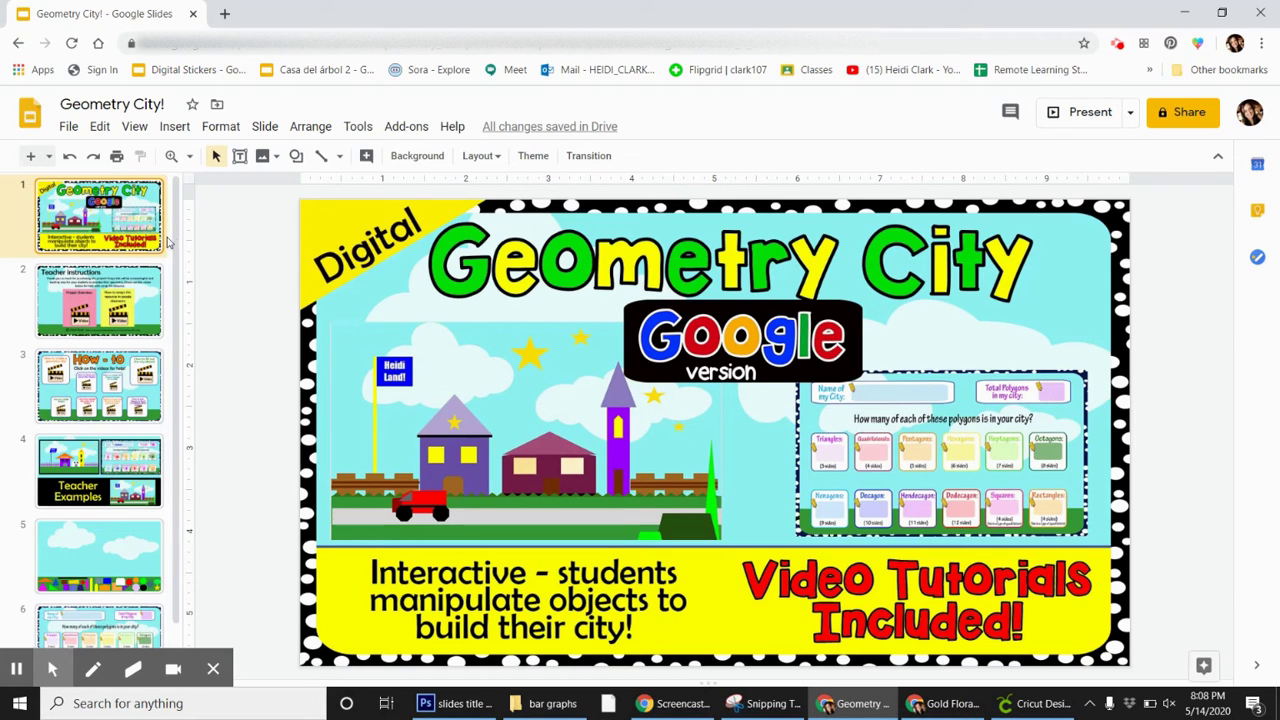
# Step: Drag within the Geometry City deck while its title slide is showing
pyautogui.moveTo(178, 229); pyautogui.dragTo(178, 255)
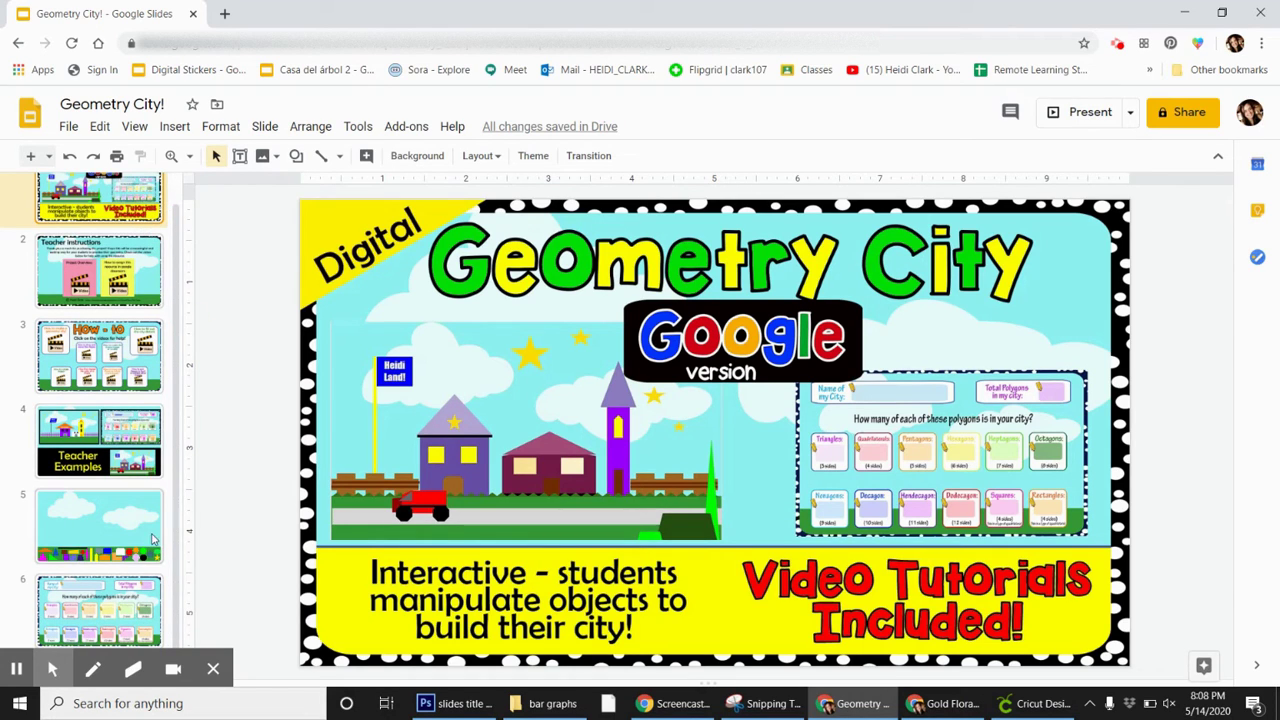
# Step: Visit slide 2 (Teacher instructions), then slide 3 with the How - to video help cards
pyautogui.click(80, 292)
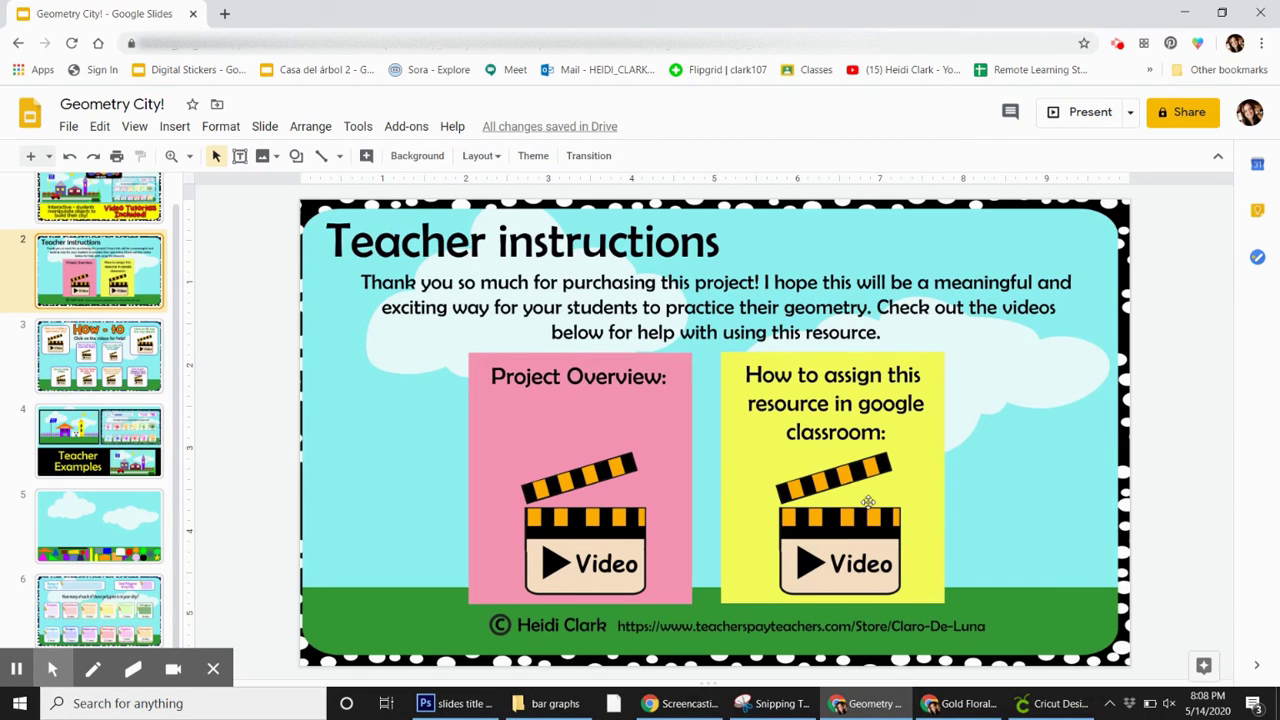
pyautogui.click(76, 343)
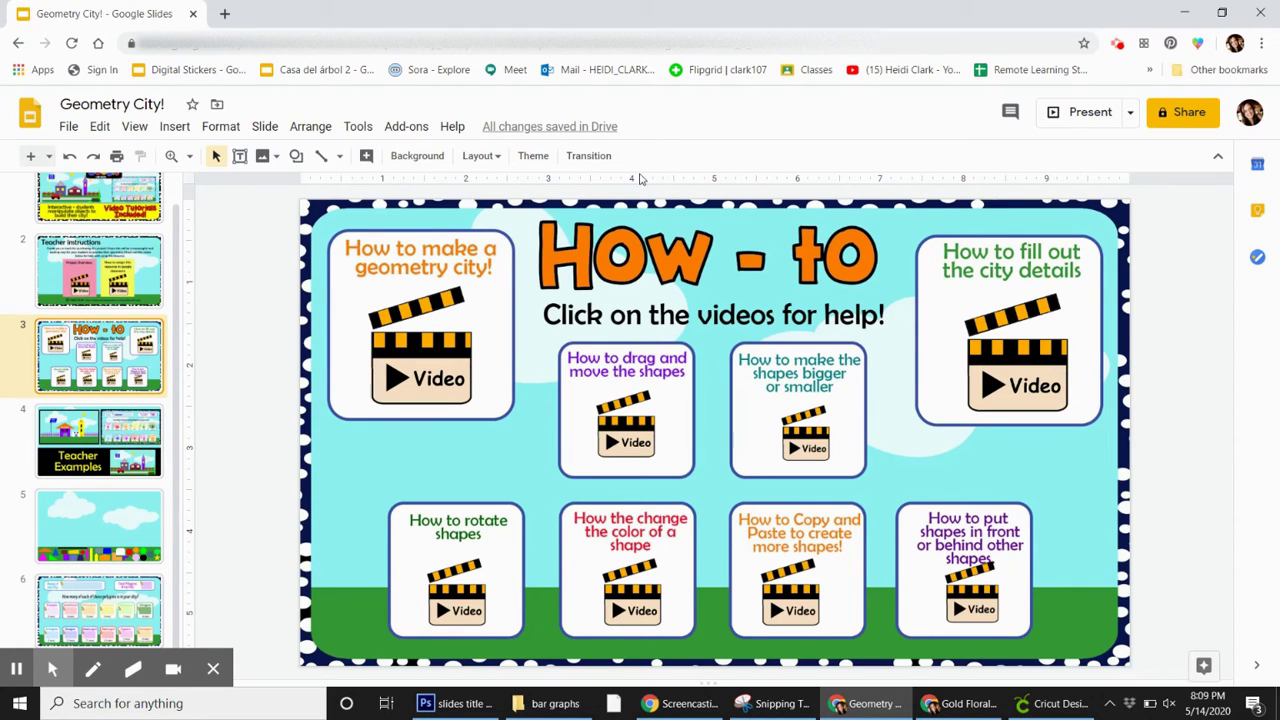
pyautogui.click(622, 434)
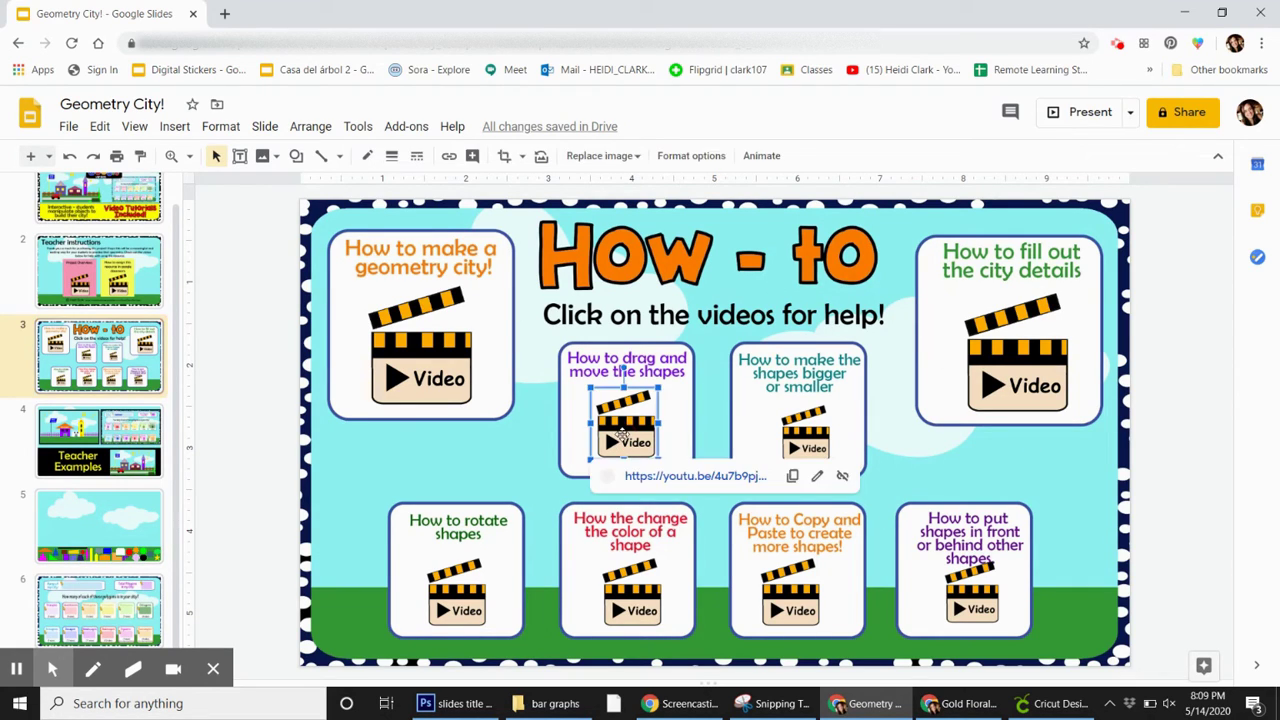
pyautogui.click(501, 454)
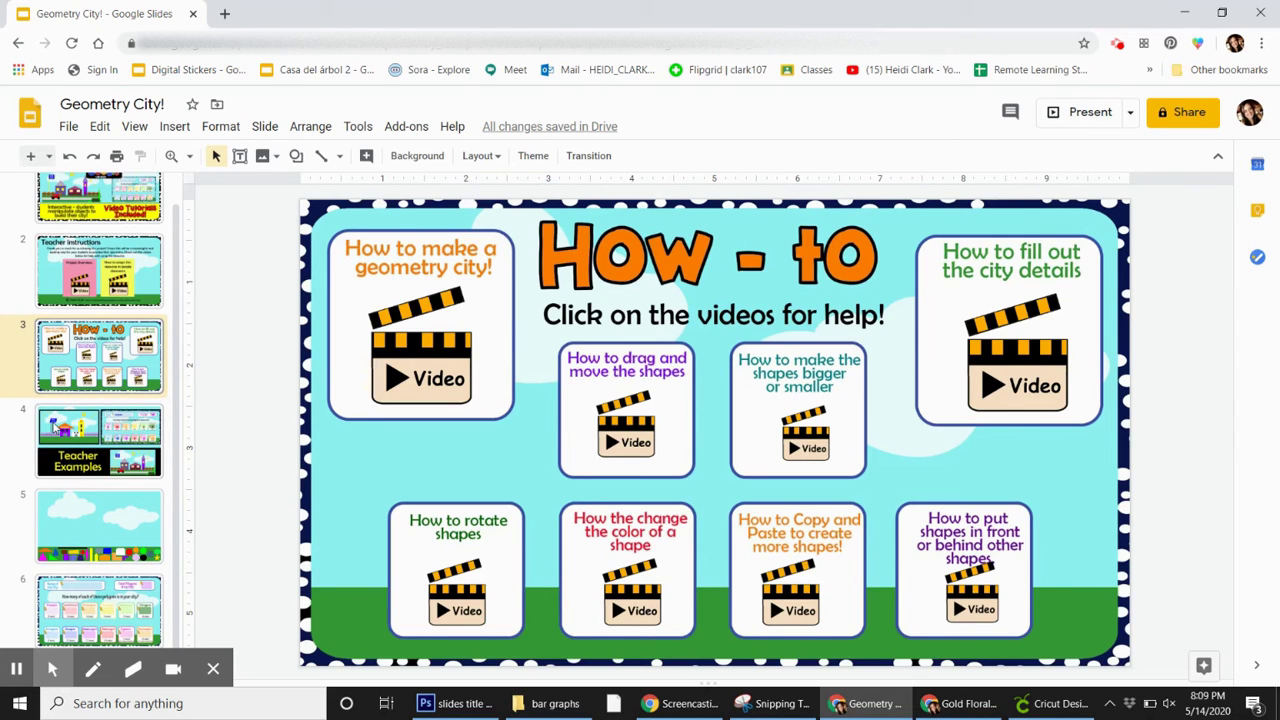
# Step: Show slide 4, Teacher Examples, with the sample city and its 52-polygon tally
pyautogui.click(57, 428)
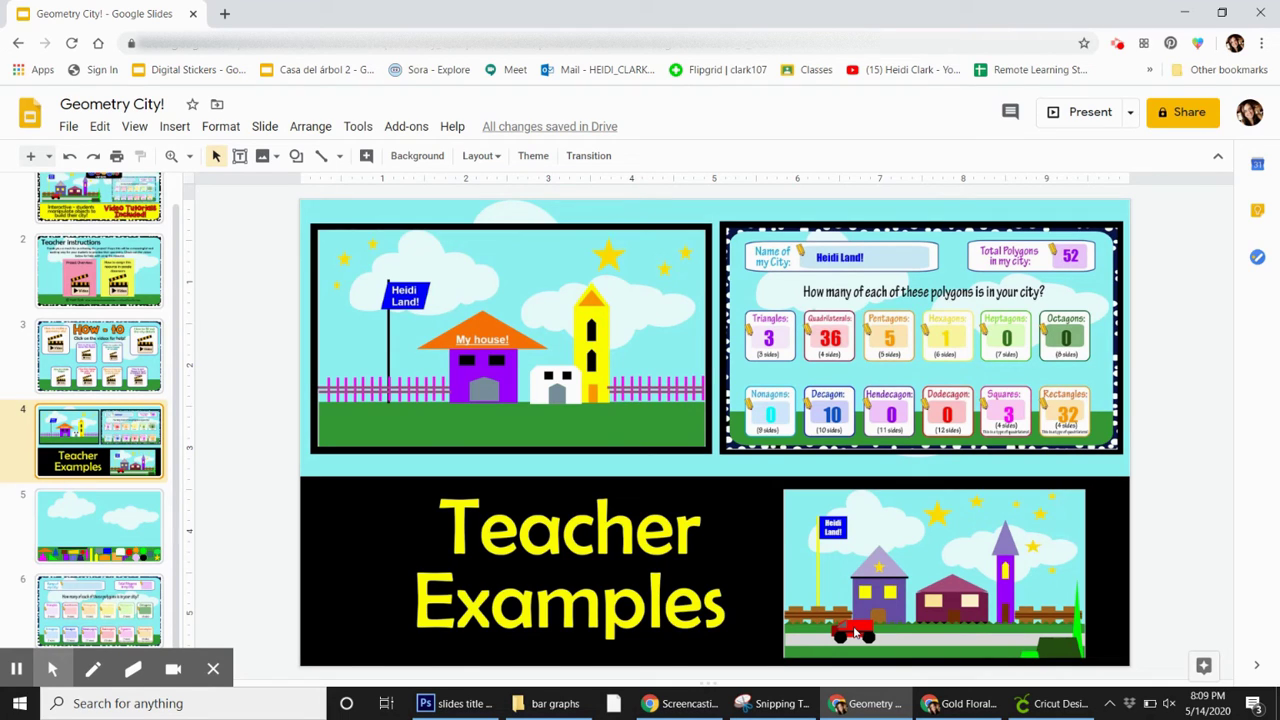
# Step: Pass through the sky-and-shapes slide 5 to reach slide 6, the polygon-count worksheet
pyautogui.click(93, 533)
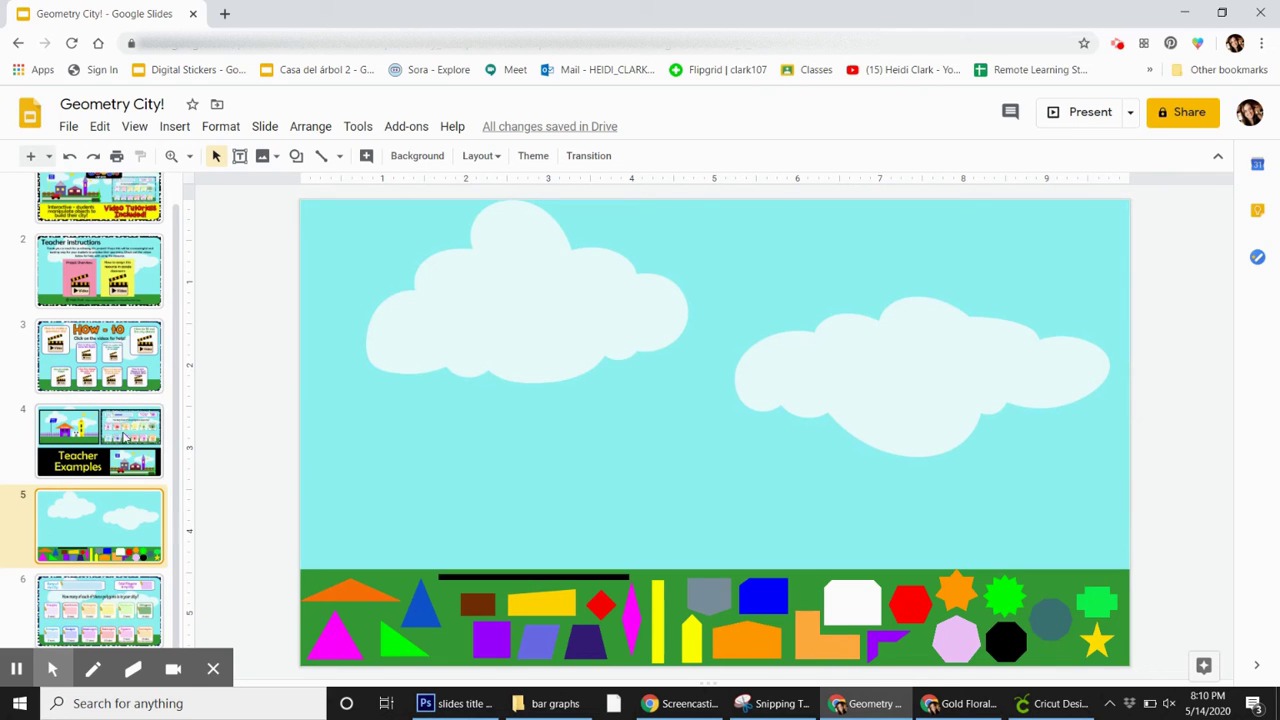
pyautogui.click(184, 431)
pyautogui.press('Down')
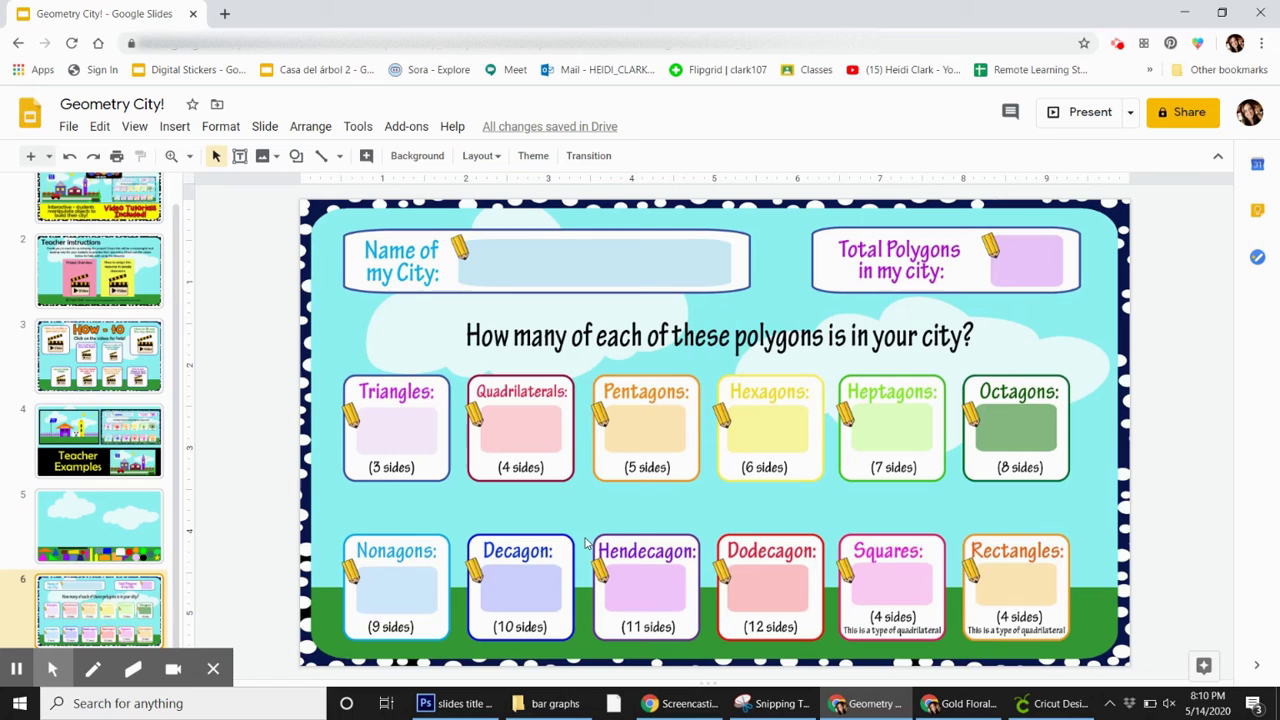
# Step: Try 5 for Triangles and 12 for Quadrilaterals, then clear both so the worksheet stays blank
pyautogui.click(389, 435)
pyautogui.write('5')
pyautogui.click(522, 440)
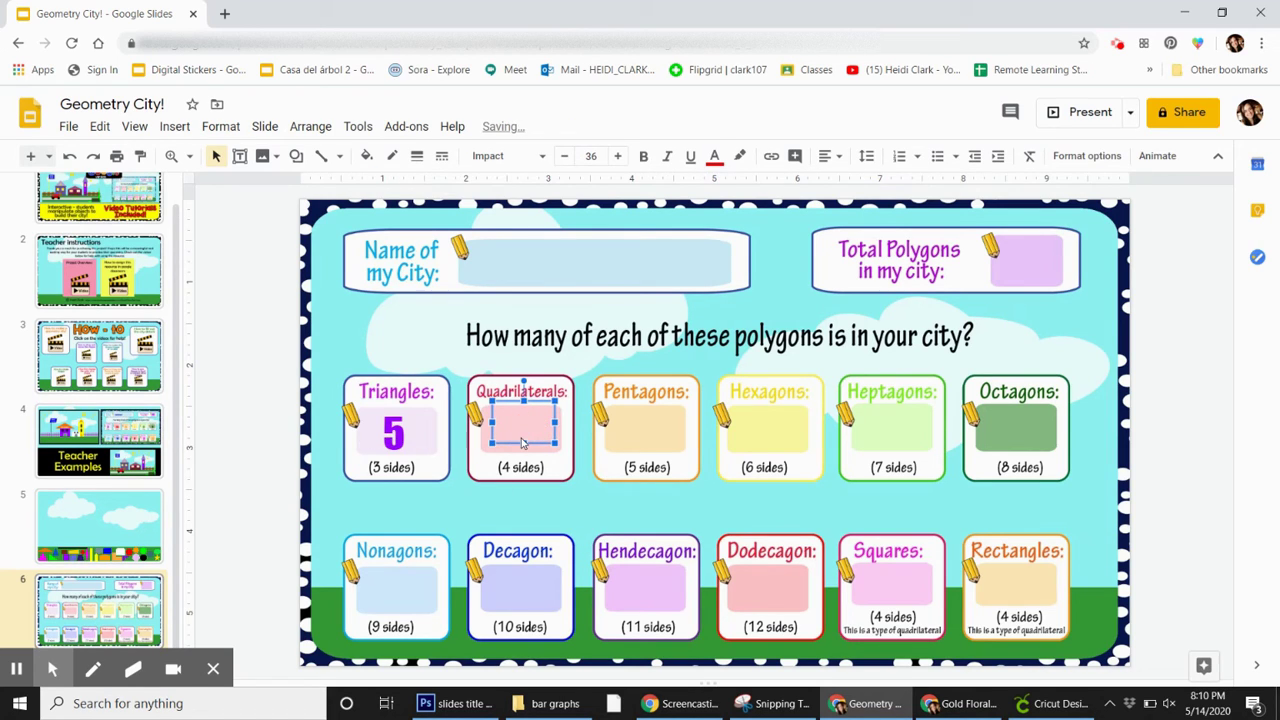
pyautogui.write('12')
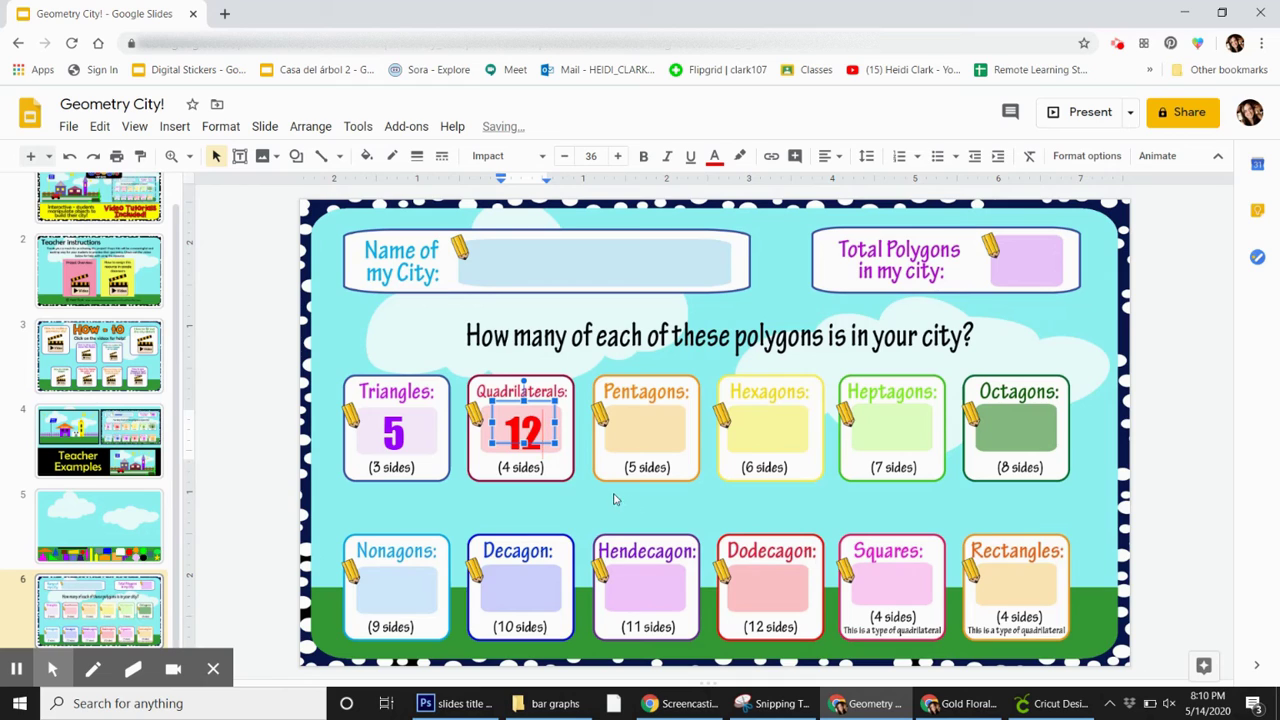
pyautogui.press('BackSpace')
pyautogui.press('BackSpace')
pyautogui.hotkey('ctrl', 'z')
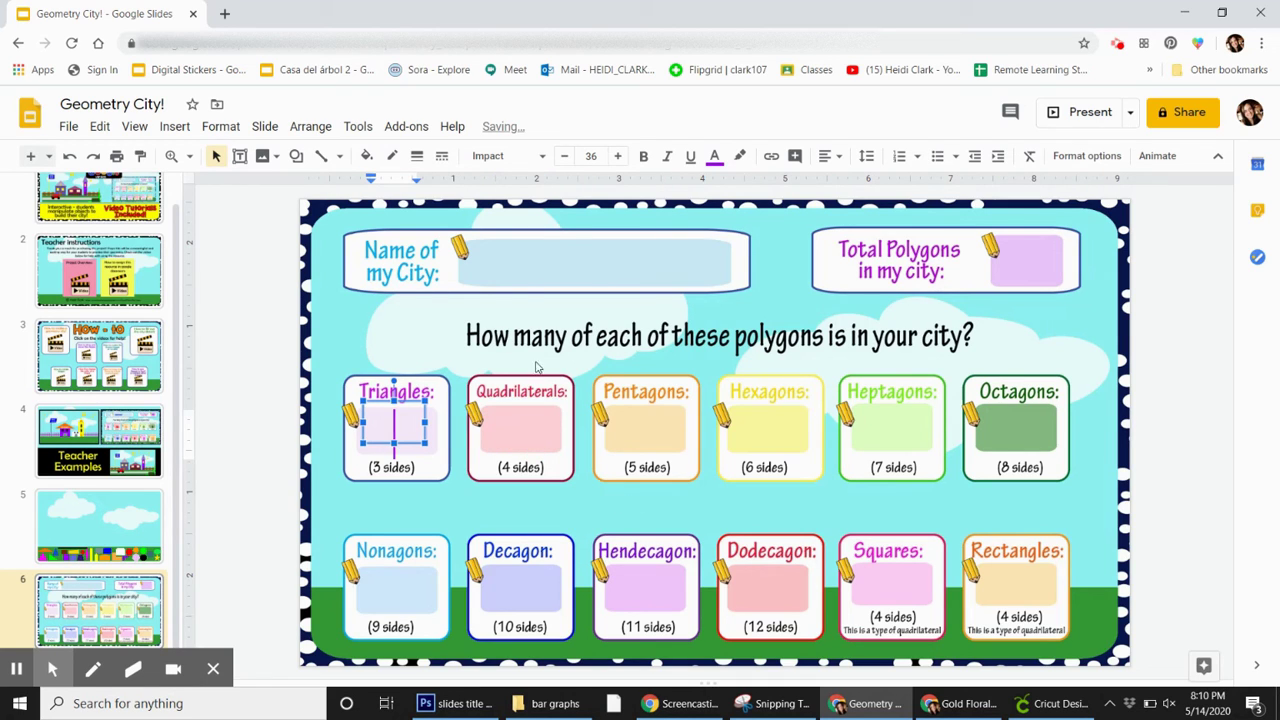
pyautogui.click(540, 257)
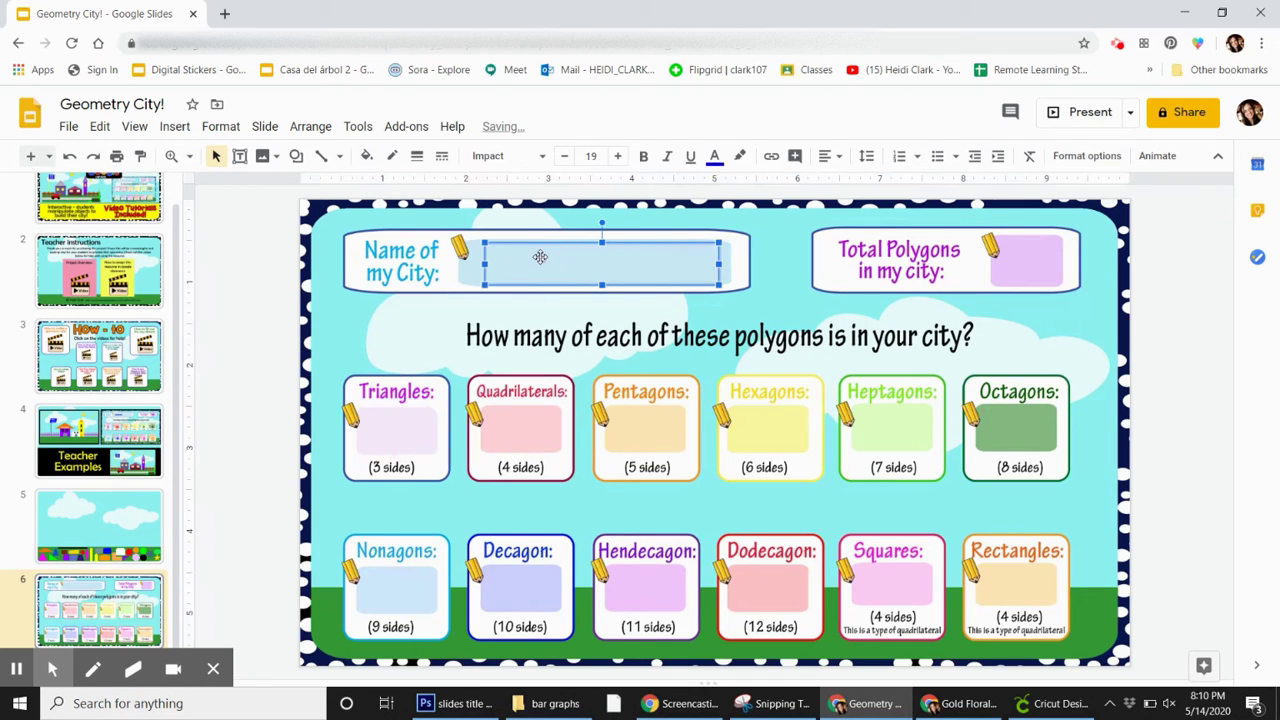
pyautogui.click(1030, 270)
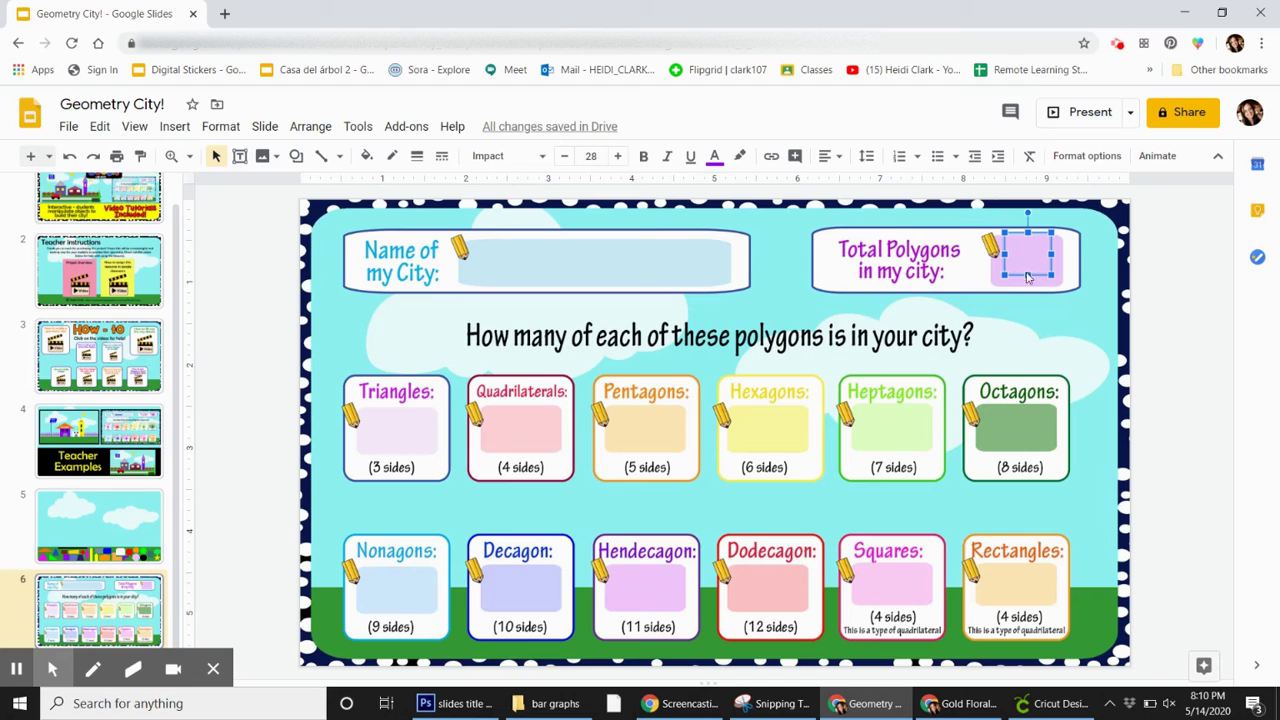
# Step: Return to slide 5, the sky slide with the polygon shape bank, via the How - to slide
pyautogui.click(150, 495)
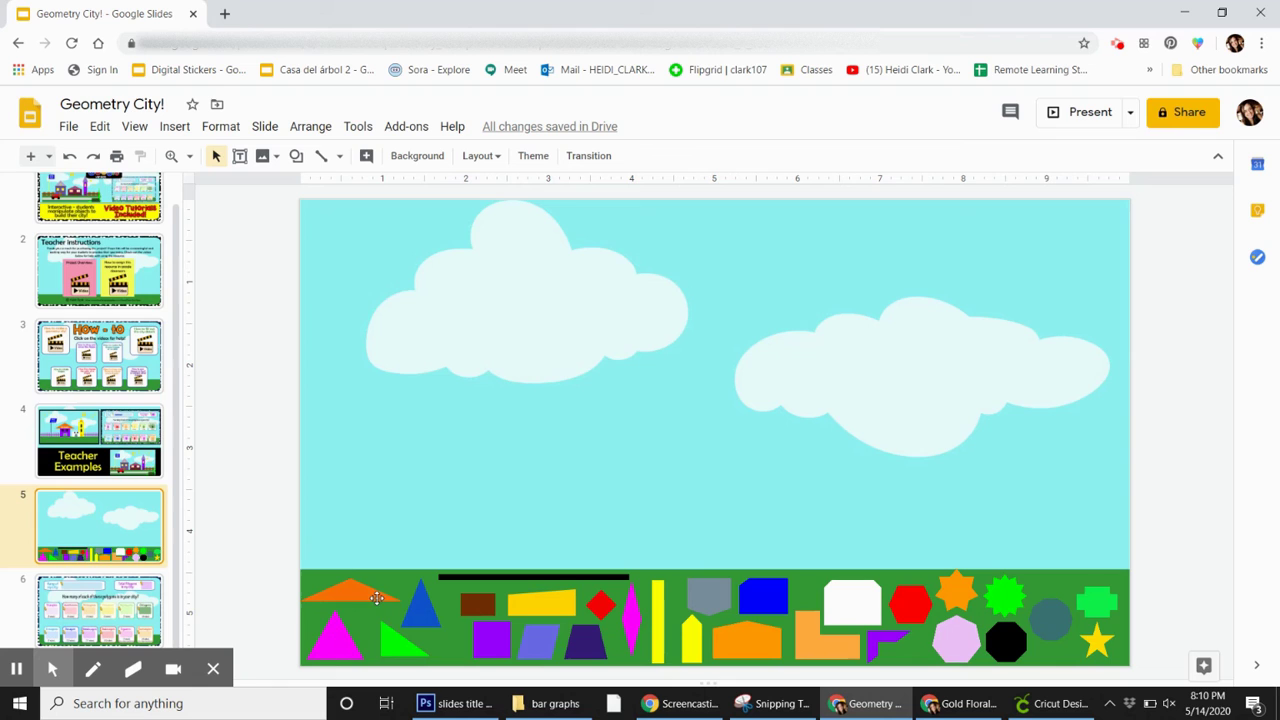
pyautogui.click(98, 362)
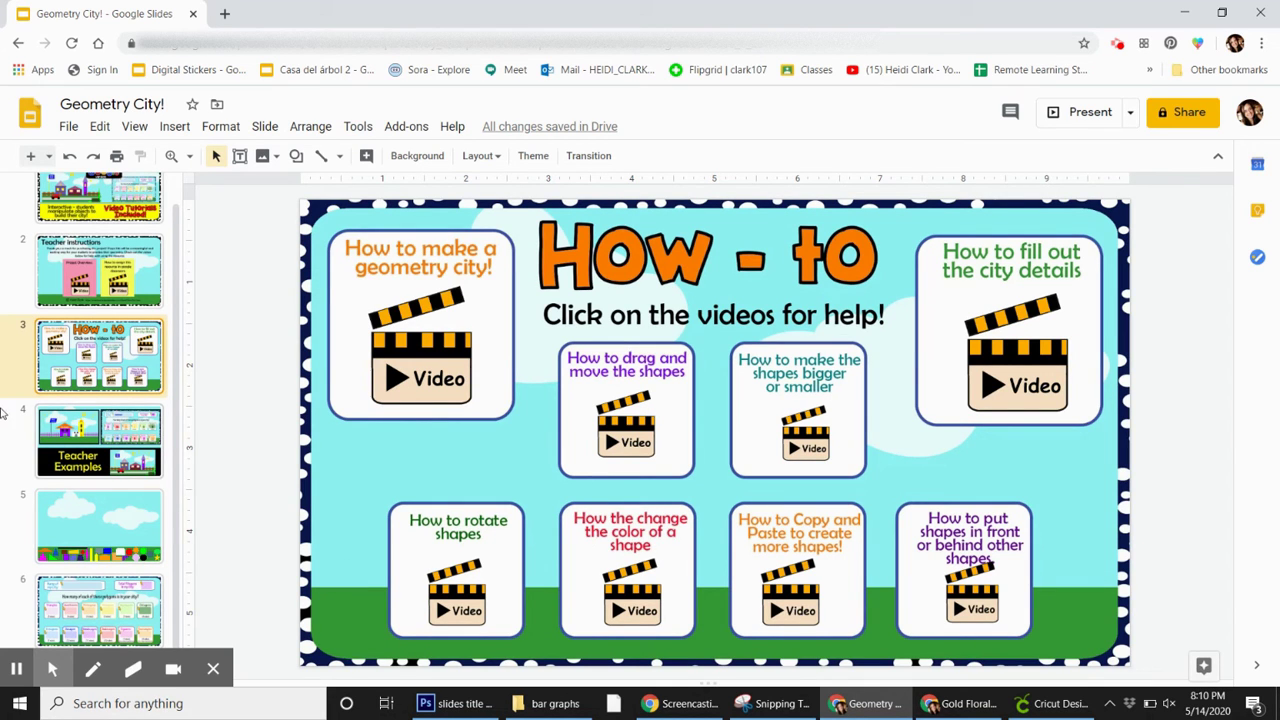
pyautogui.click(72, 505)
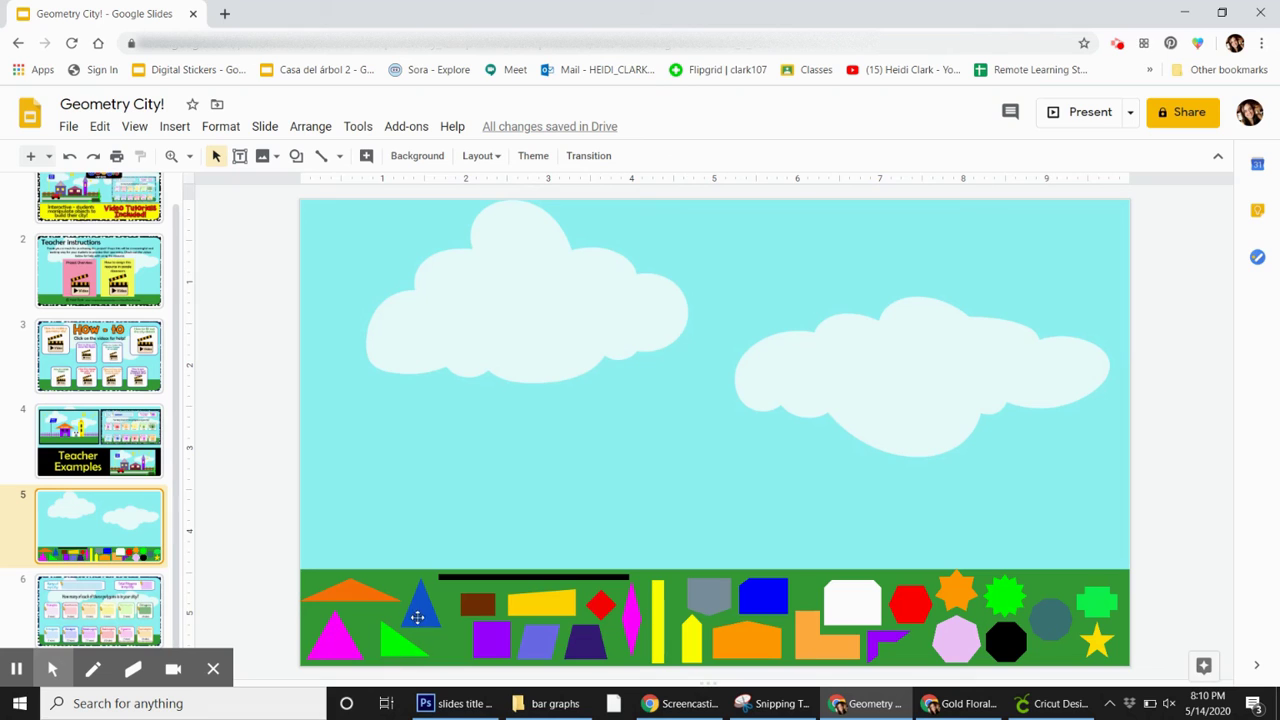
# Step: Undo three trial blue-triangle copies and place the white cut-corner shape in the sky instead
pyautogui.moveTo(417, 617); pyautogui.dragTo(477, 500)
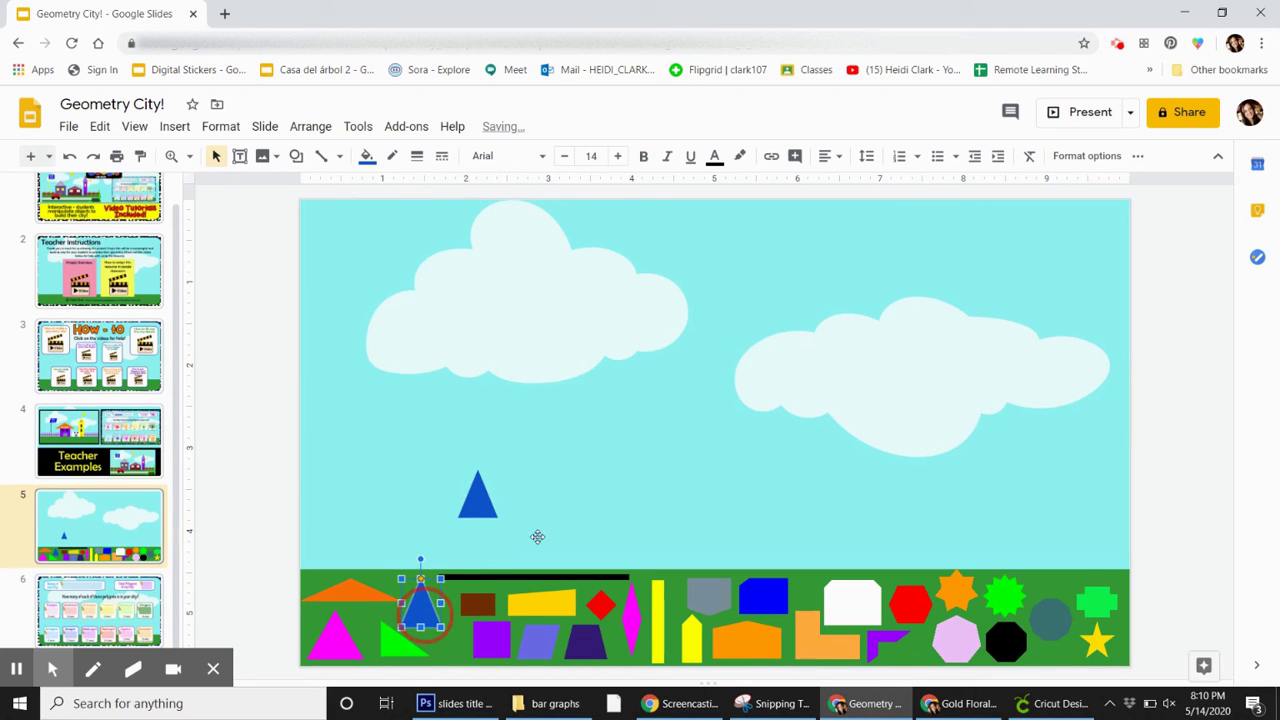
pyautogui.moveTo(537, 537); pyautogui.dragTo(566, 514)
pyautogui.moveTo(420, 612); pyautogui.dragTo(491, 482)
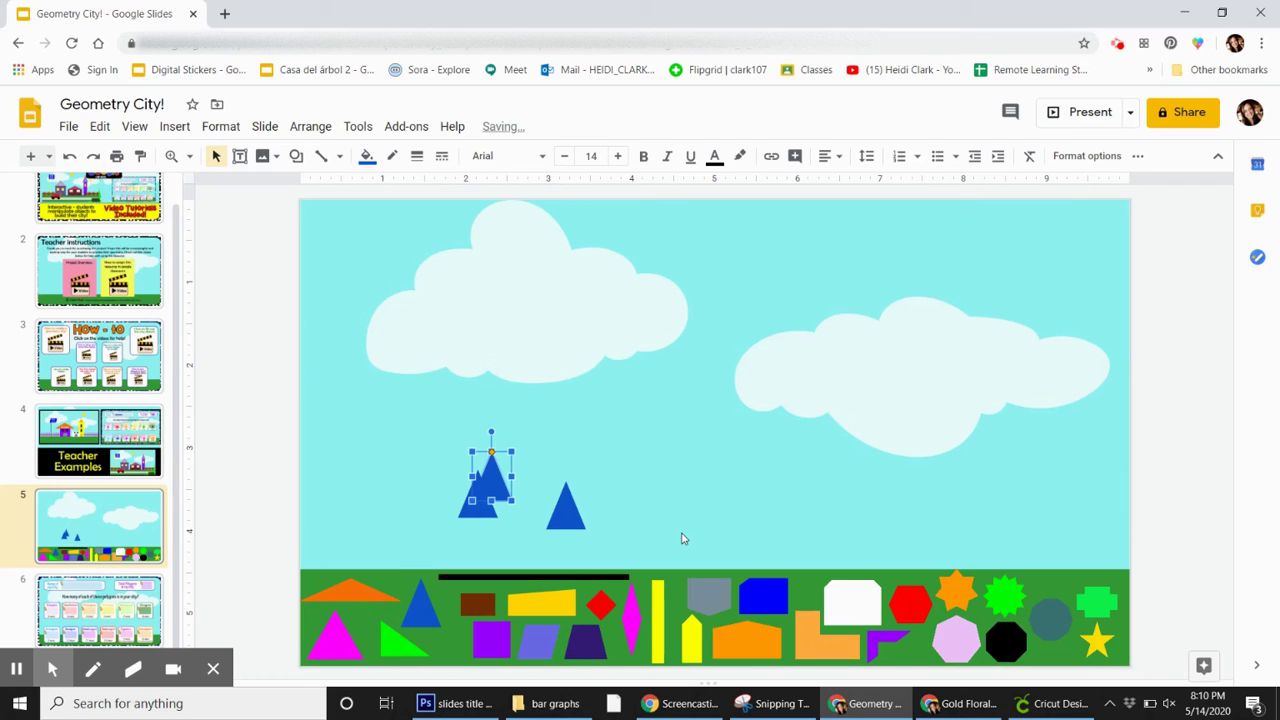
pyautogui.hotkey('ctrl', 'z')
pyautogui.hotkey('ctrl', 'z')
pyautogui.hotkey('ctrl', 'z')
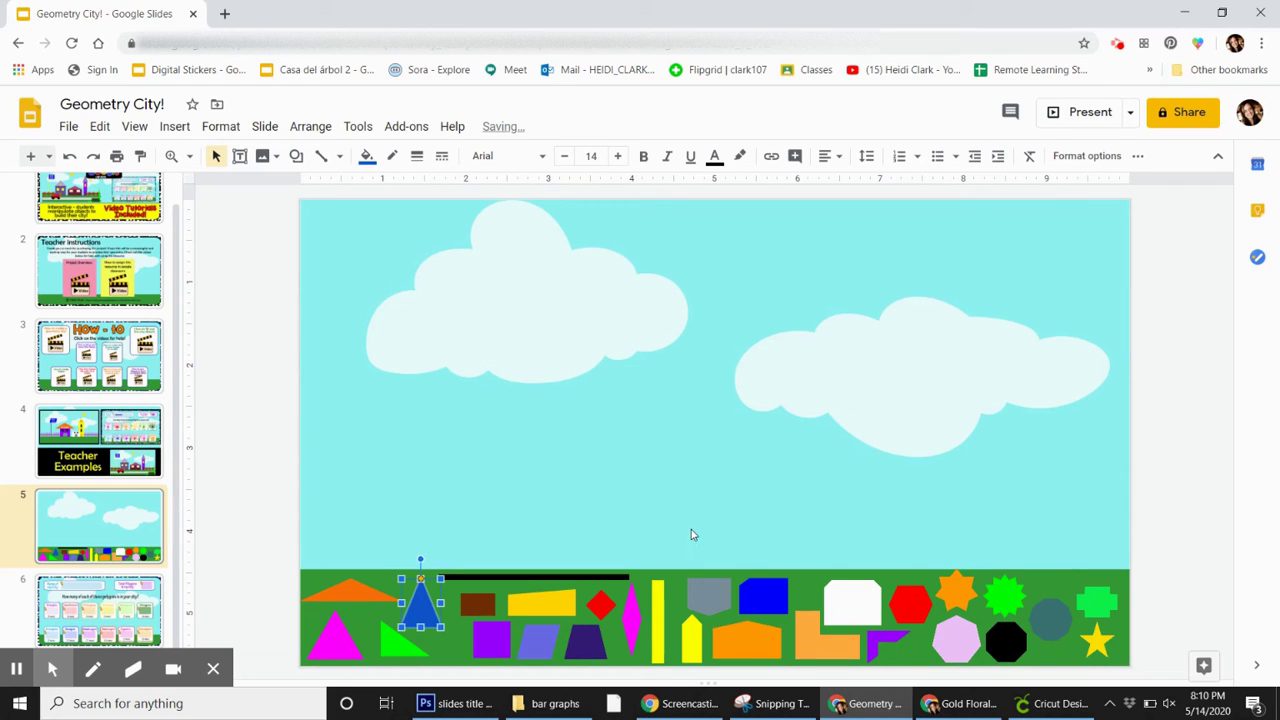
pyautogui.press('Escape')
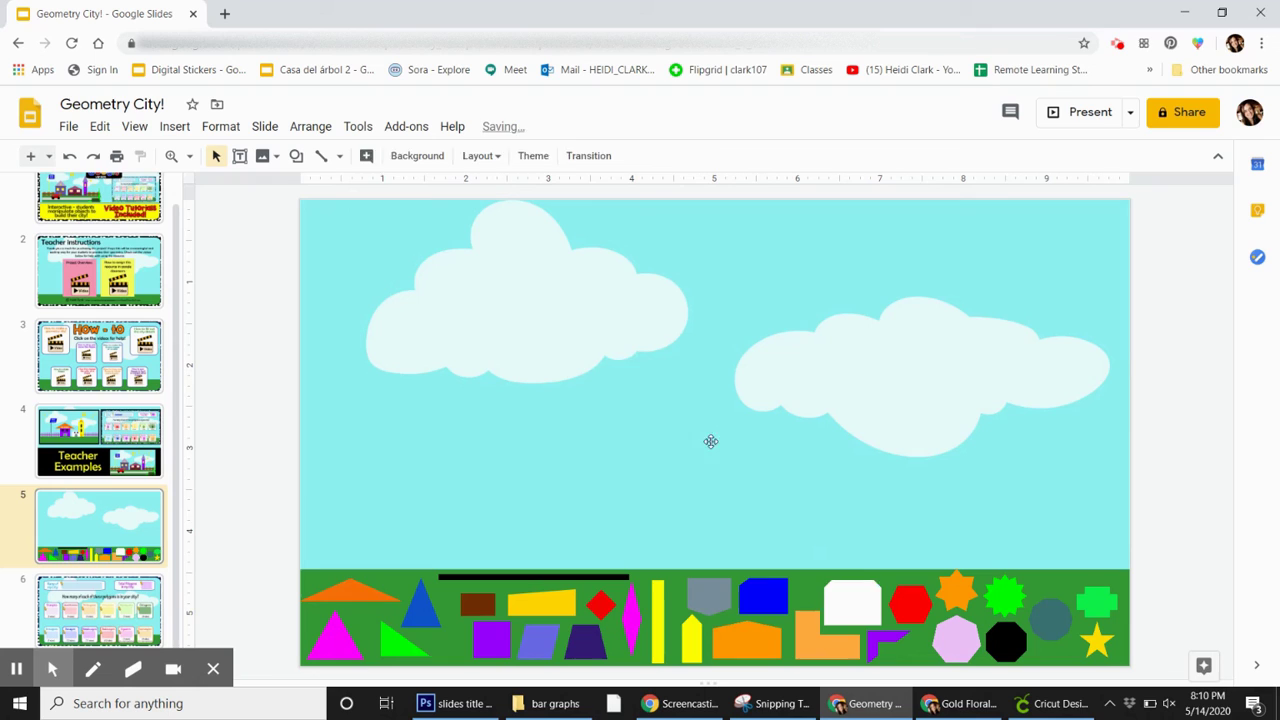
pyautogui.click(563, 343)
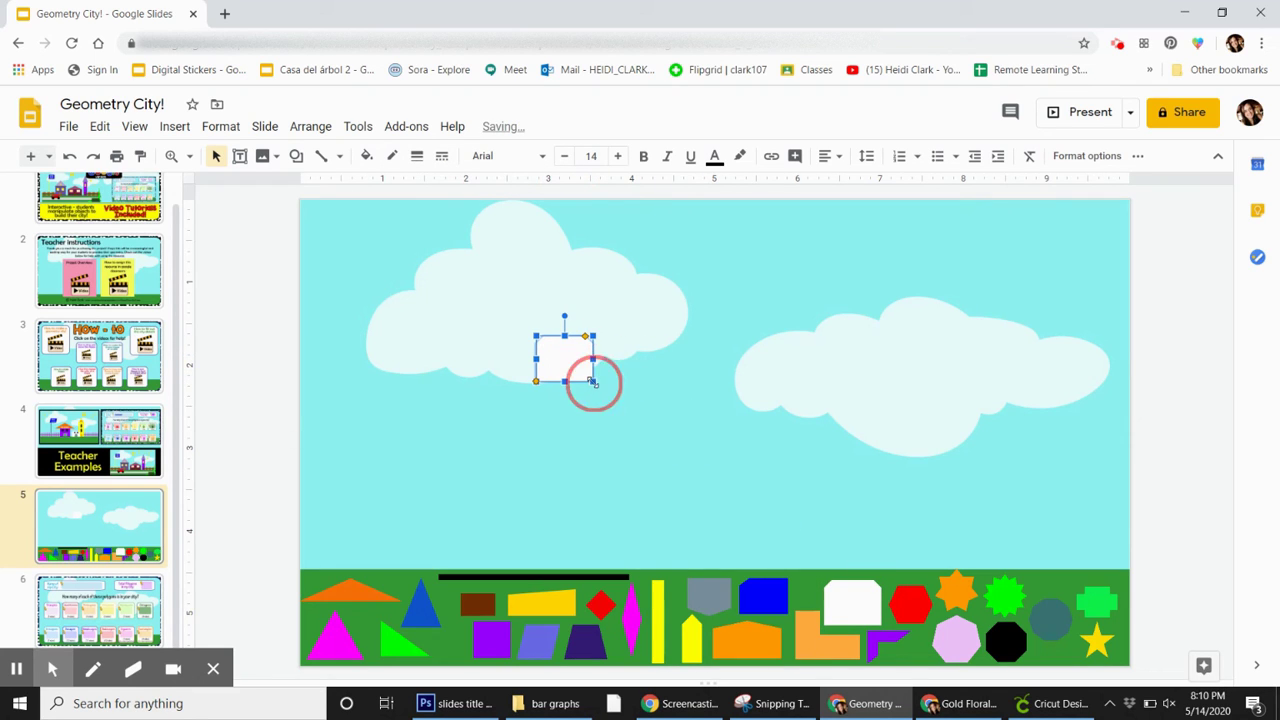
# Step: Enlarge the white shape into a tall building and fill it bright green
pyautogui.moveTo(593, 381); pyautogui.dragTo(758, 568)
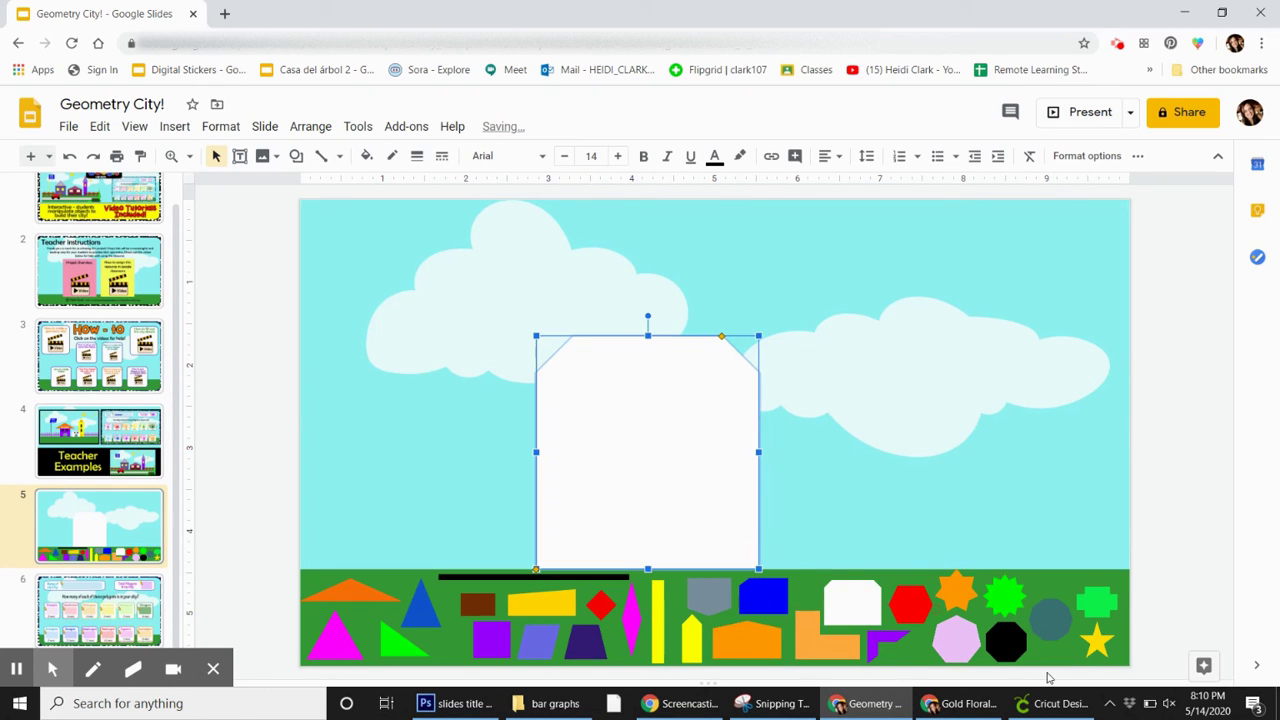
pyautogui.click(366, 156)
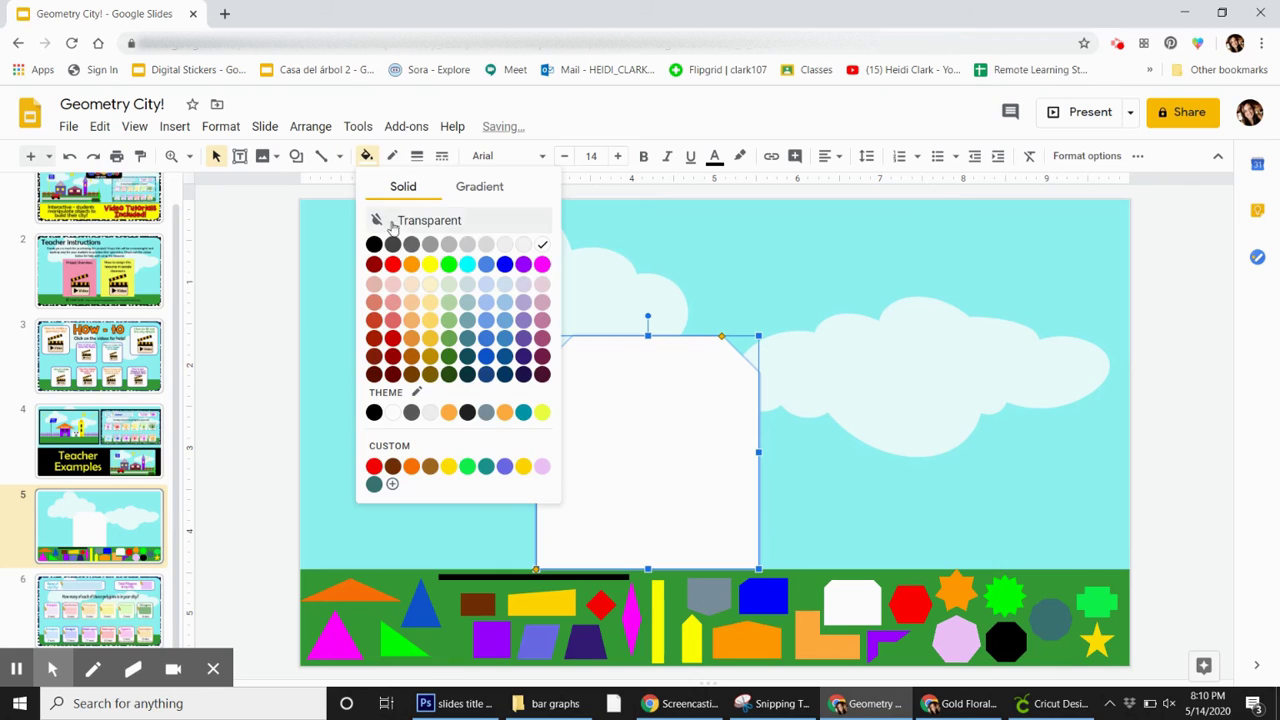
pyautogui.click(449, 263)
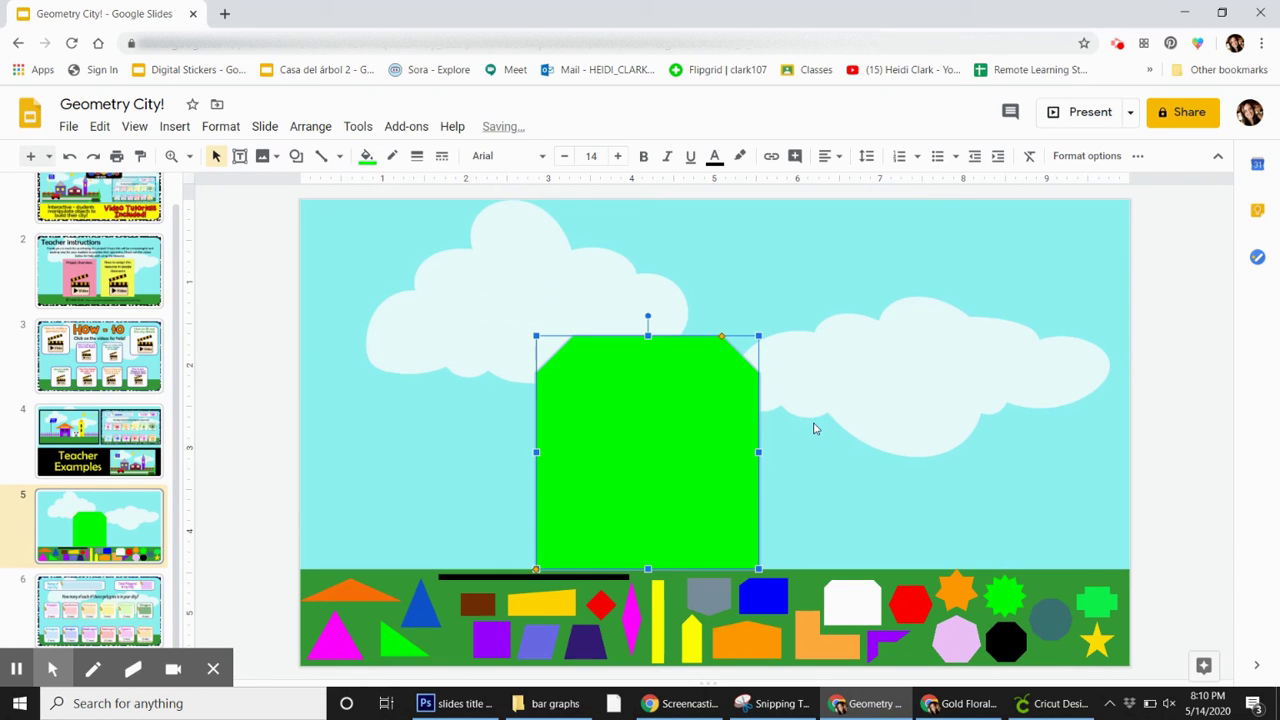
pyautogui.click(801, 422)
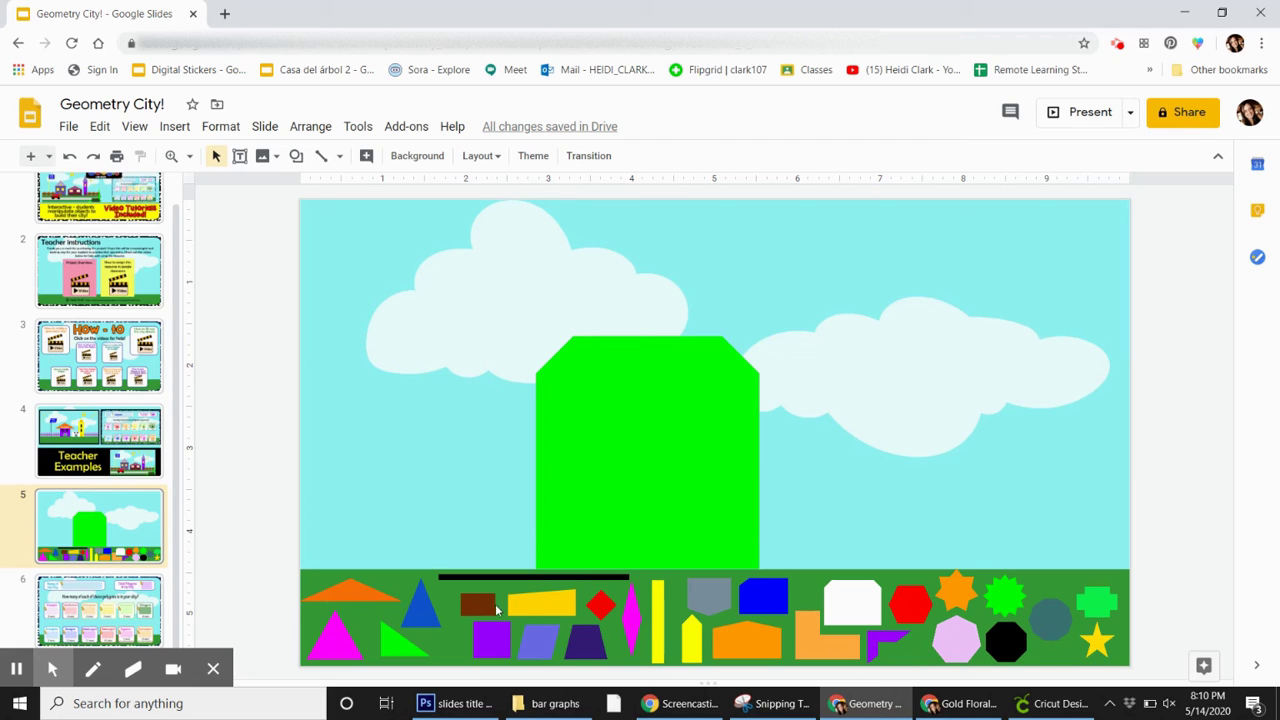
# Step: Move the brown square onto the building as a window and fill it black
pyautogui.moveTo(478, 604); pyautogui.dragTo(640, 461)
pyautogui.moveTo(606, 422); pyautogui.dragTo(595, 420)
pyautogui.click(367, 155)
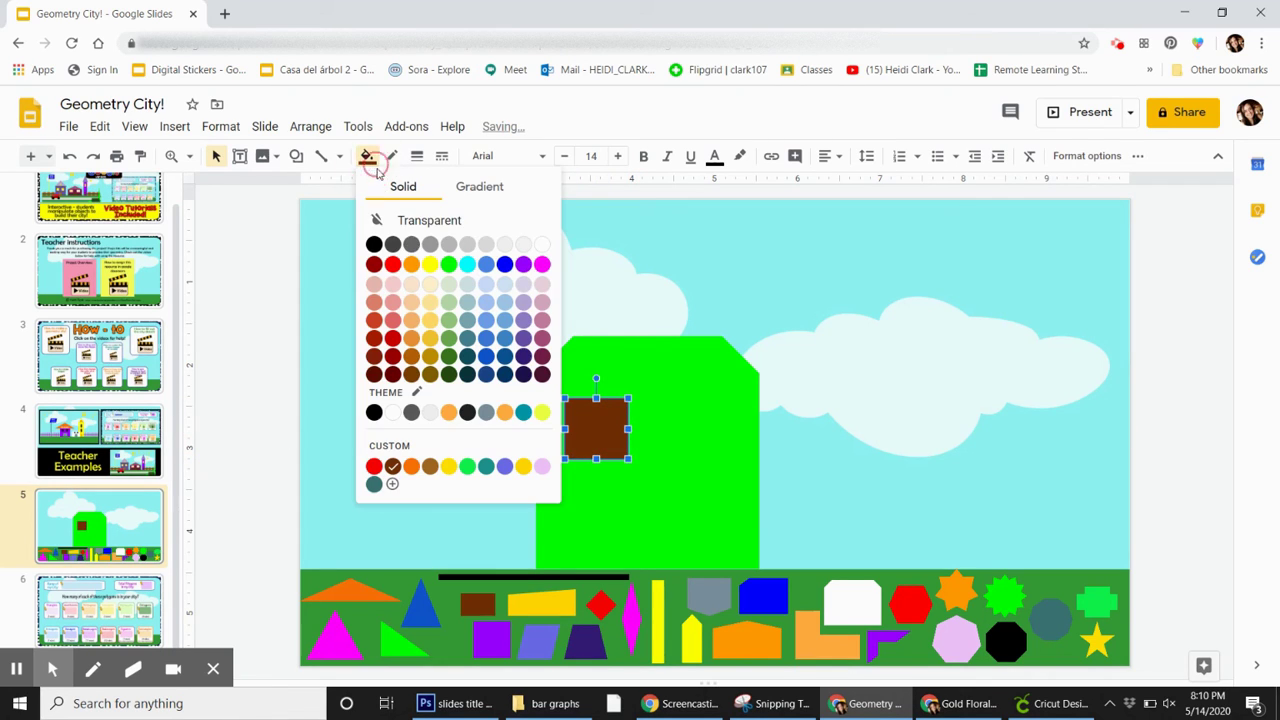
pyautogui.click(373, 244)
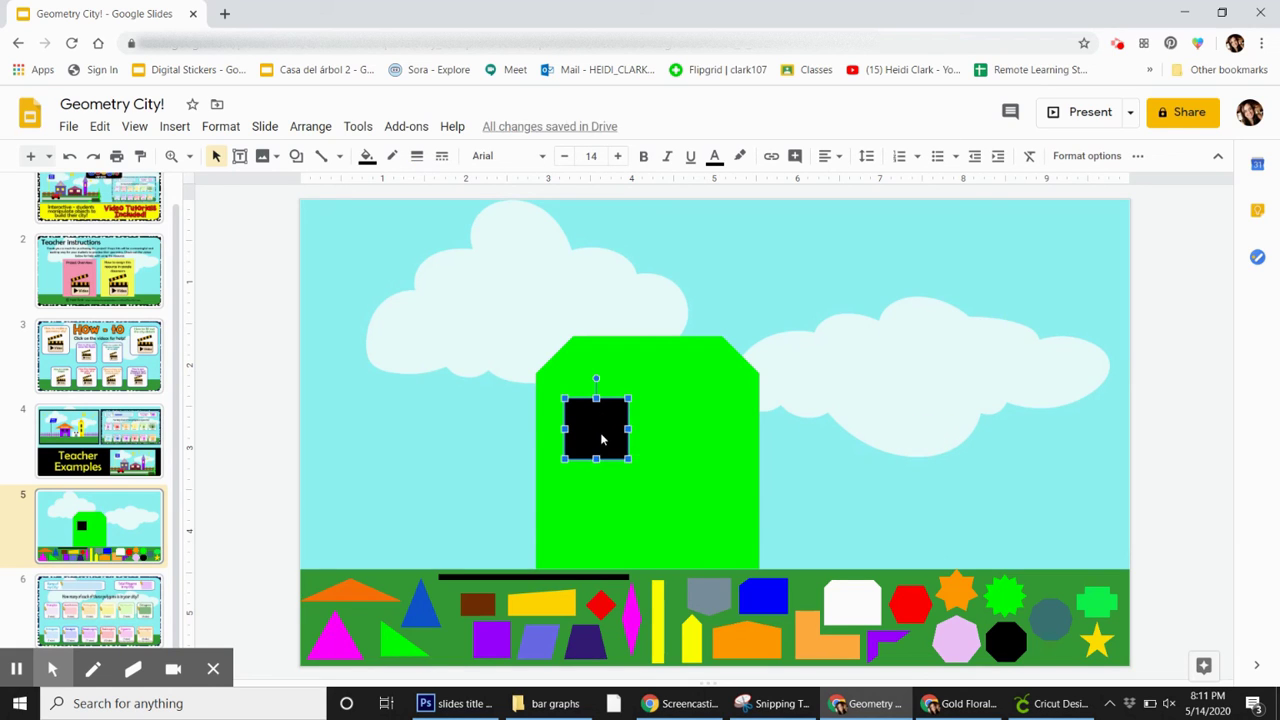
# Step: Duplicate the black window beside the first and add the grey pentagon as a door
pyautogui.hotkey('ctrl', 'd')
pyautogui.moveTo(614, 448); pyautogui.dragTo(682, 437)
pyautogui.click(818, 494)
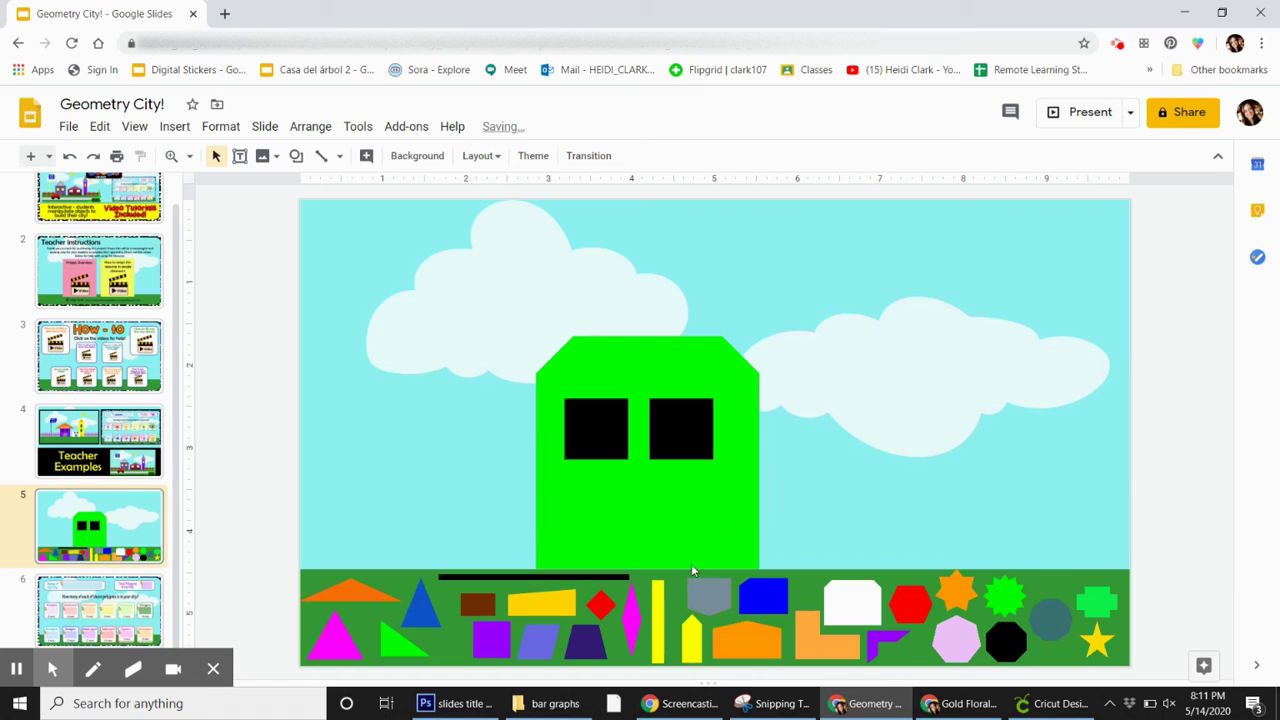
pyautogui.moveTo(705, 598); pyautogui.dragTo(697, 486)
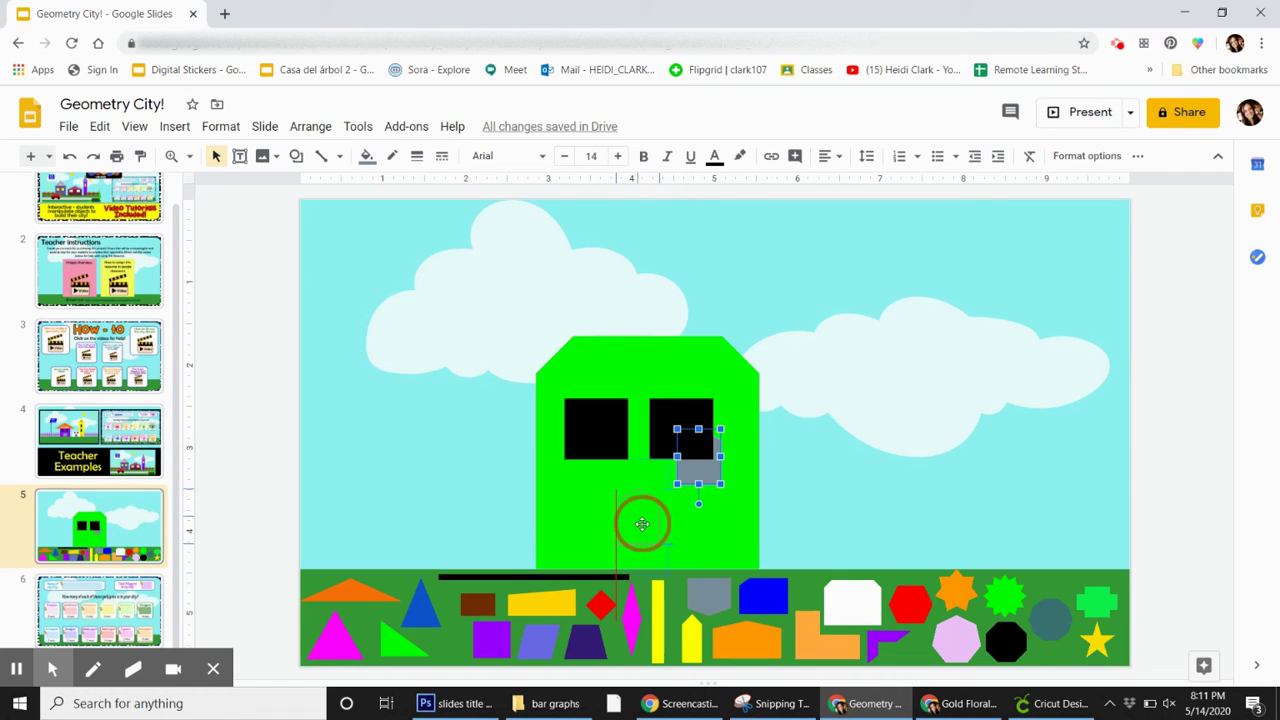
pyautogui.moveTo(645, 545); pyautogui.dragTo(645, 545)
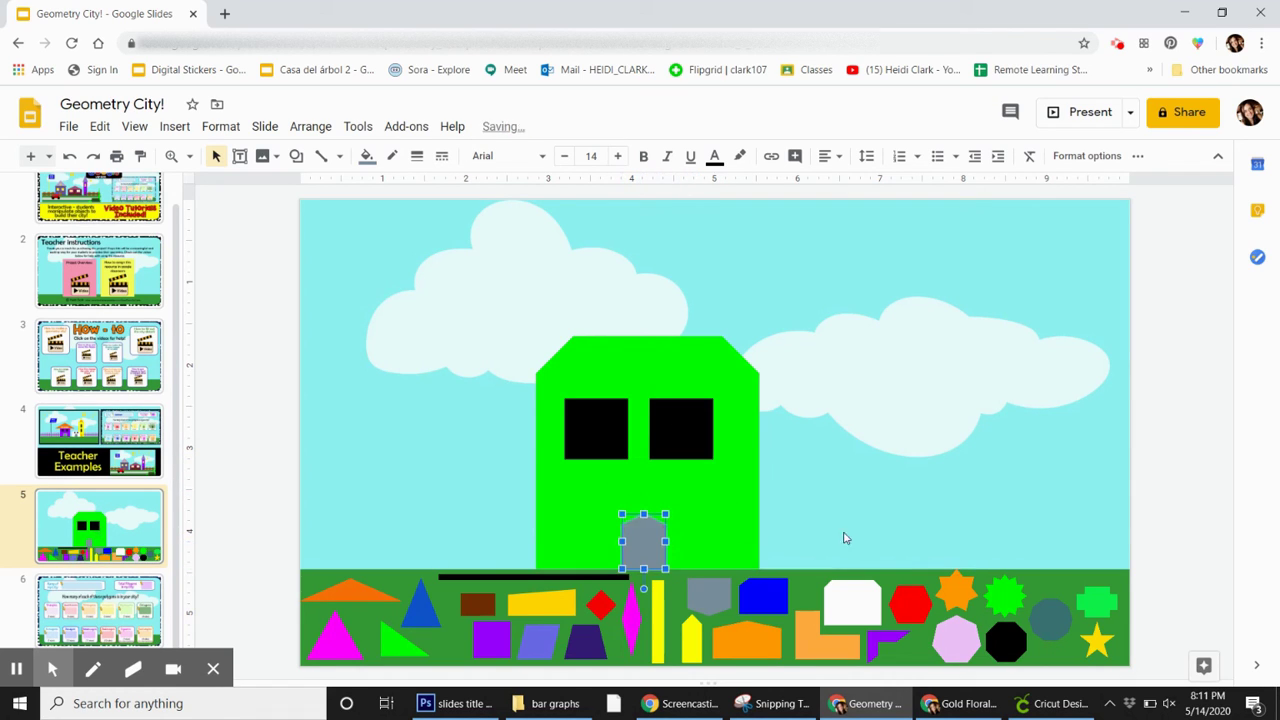
pyautogui.click(834, 529)
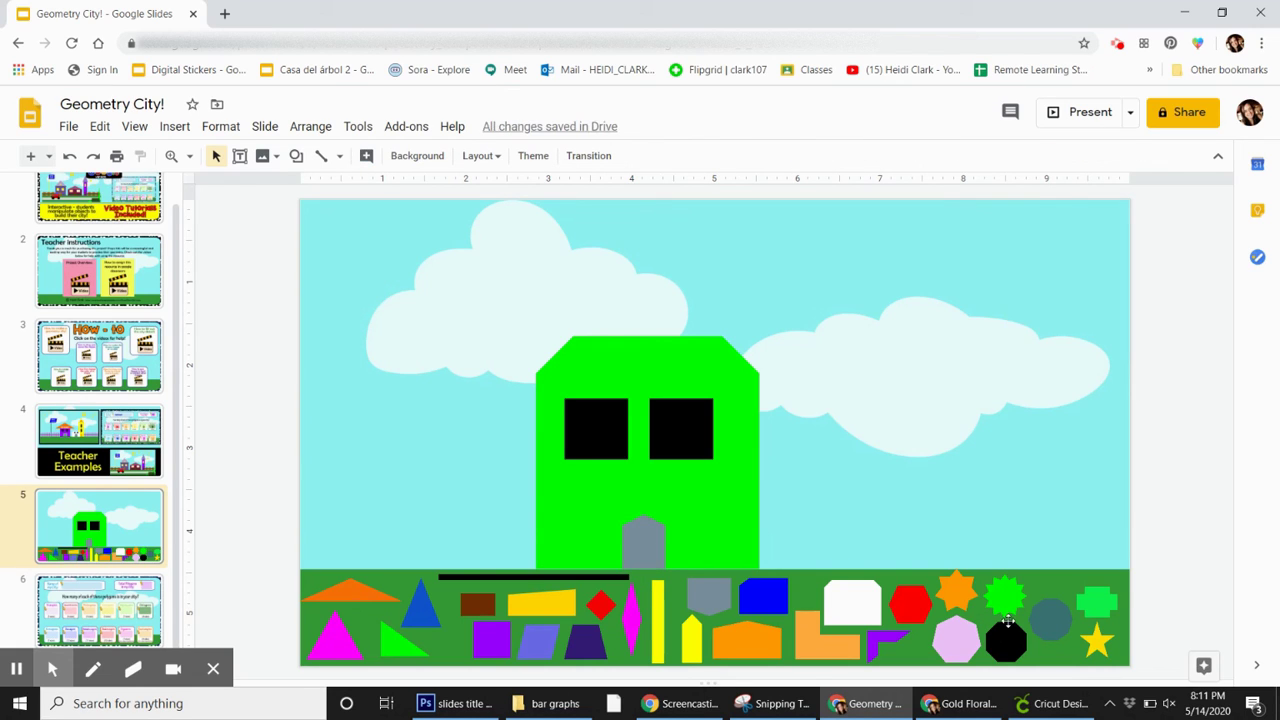
# Step: Move the orange star into the sky, then undo the star, door and windows
pyautogui.moveTo(953, 590); pyautogui.dragTo(1003, 305)
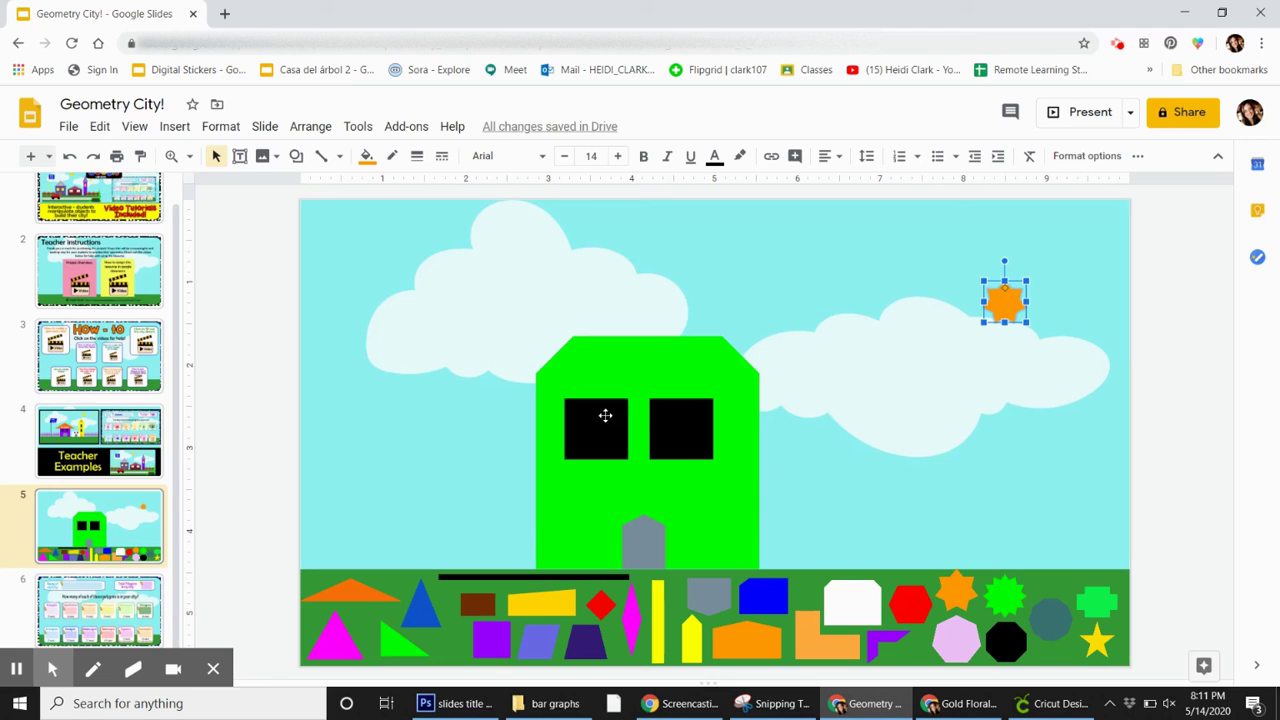
pyautogui.click(363, 290)
pyautogui.hotkey('ctrl', 'z')
pyautogui.hotkey('ctrl', 'z')
pyautogui.hotkey('ctrl', 'z')
pyautogui.hotkey('ctrl', 'z')
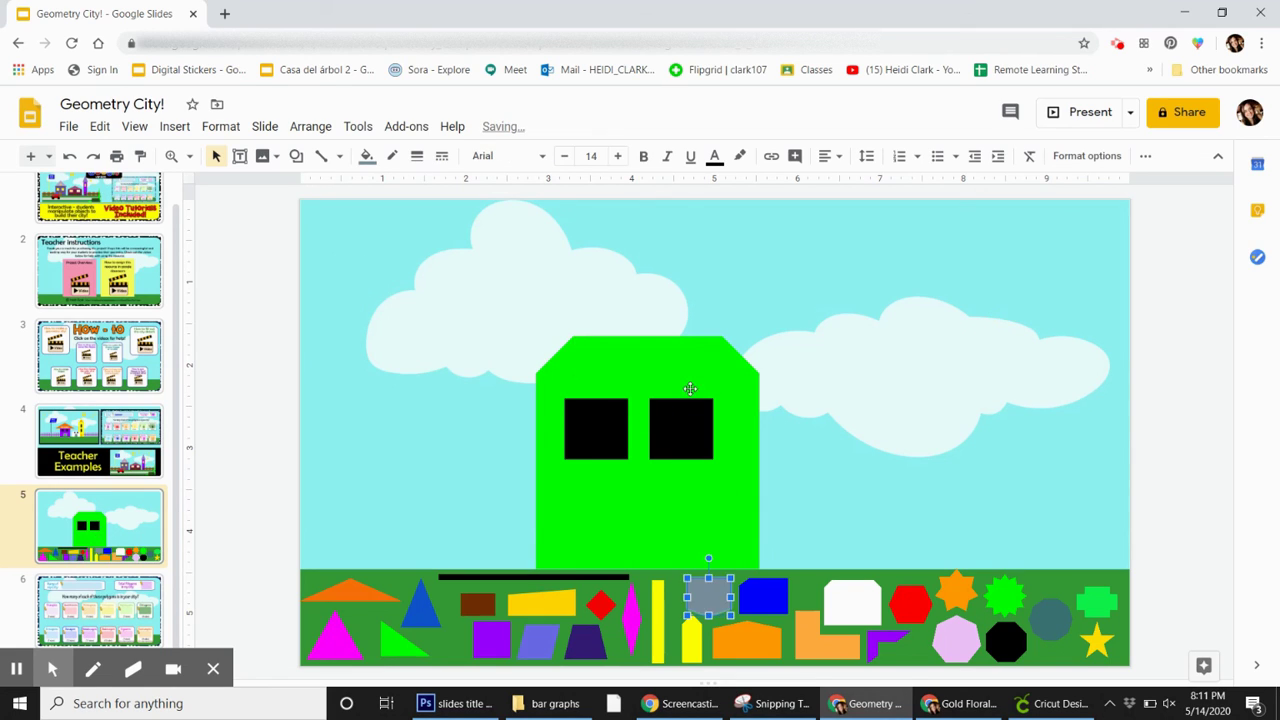
pyautogui.hotkey('ctrl', 'z')
pyautogui.hotkey('ctrl', 'z')
pyautogui.hotkey('ctrl', 'z')
pyautogui.hotkey('ctrl', 'z')
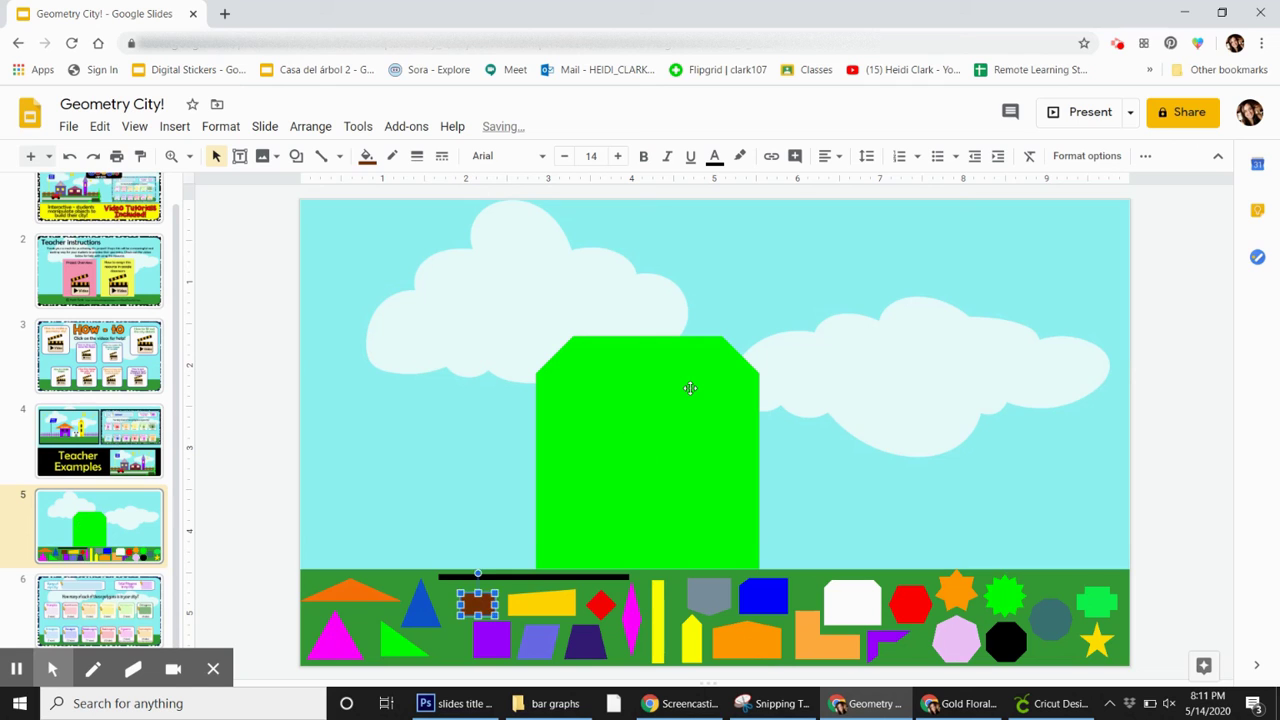
# Step: Undo the white shape, go back through the slides to the title slide, and open the recorder controls
pyautogui.hotkey('ctrl', 'z')
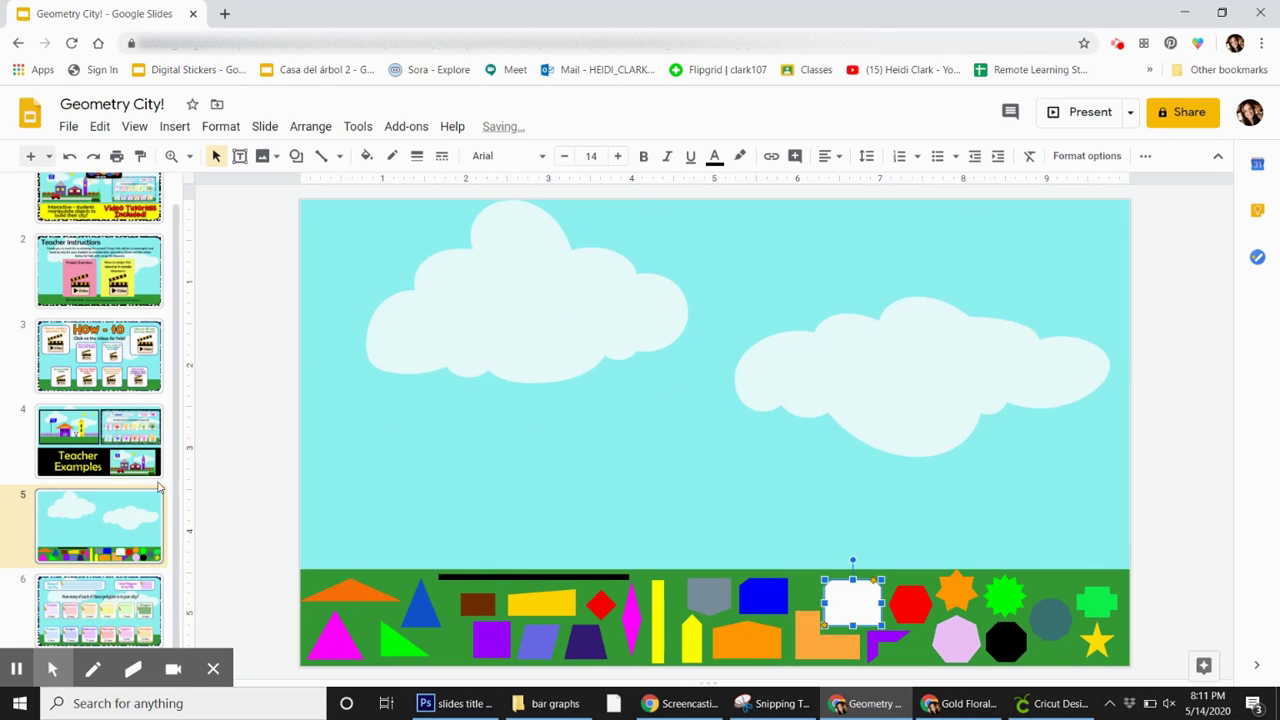
pyautogui.click(113, 528)
pyautogui.click(139, 602)
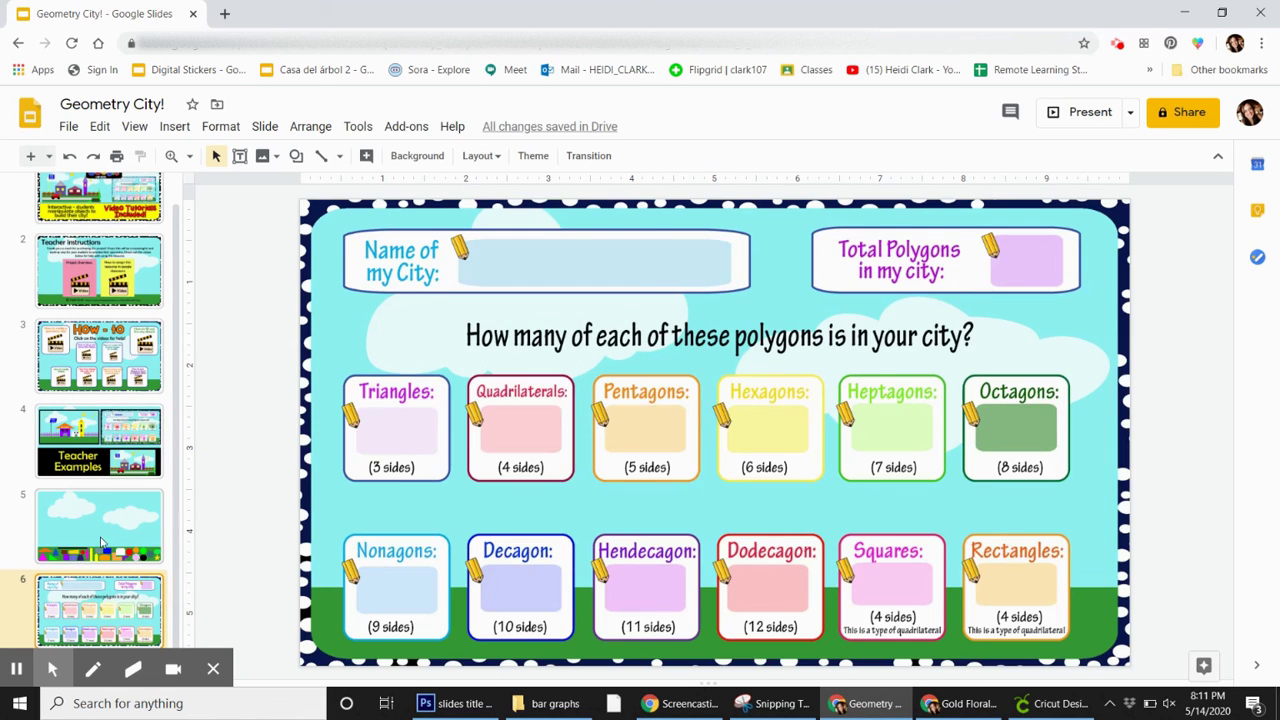
pyautogui.click(88, 450)
pyautogui.scroll(2, 88, 450)
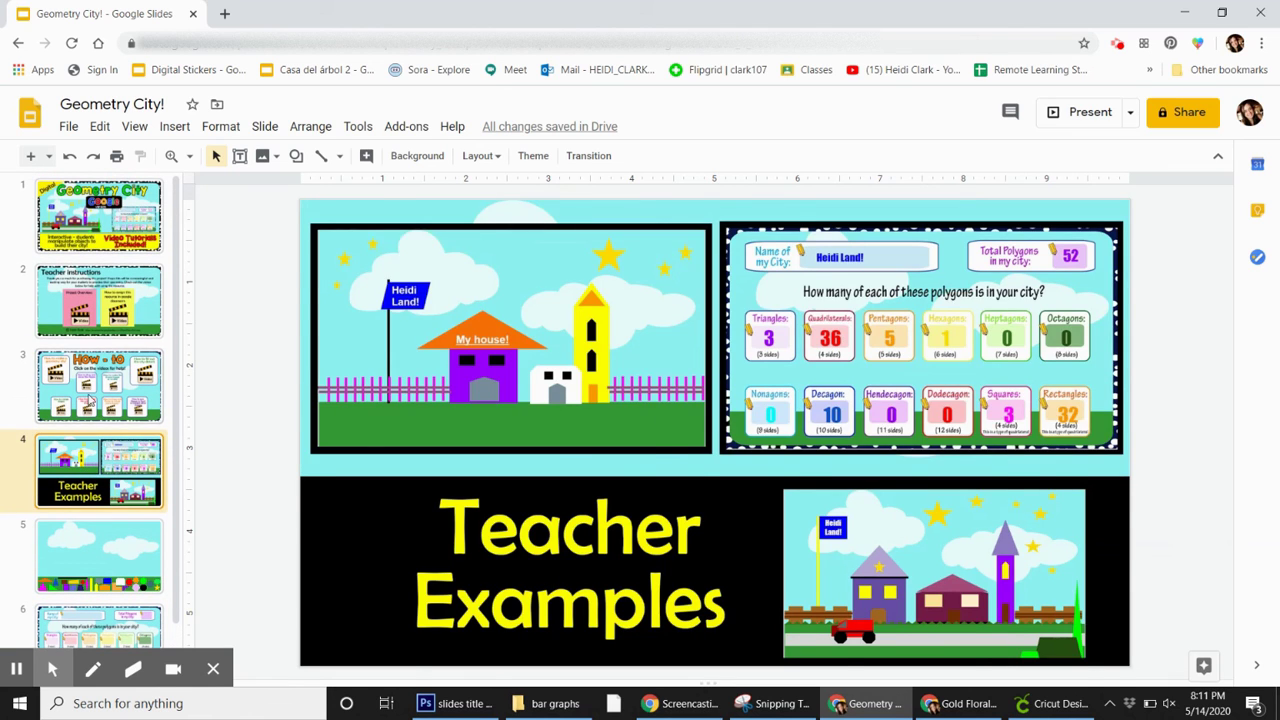
pyautogui.click(90, 400)
pyautogui.click(99, 236)
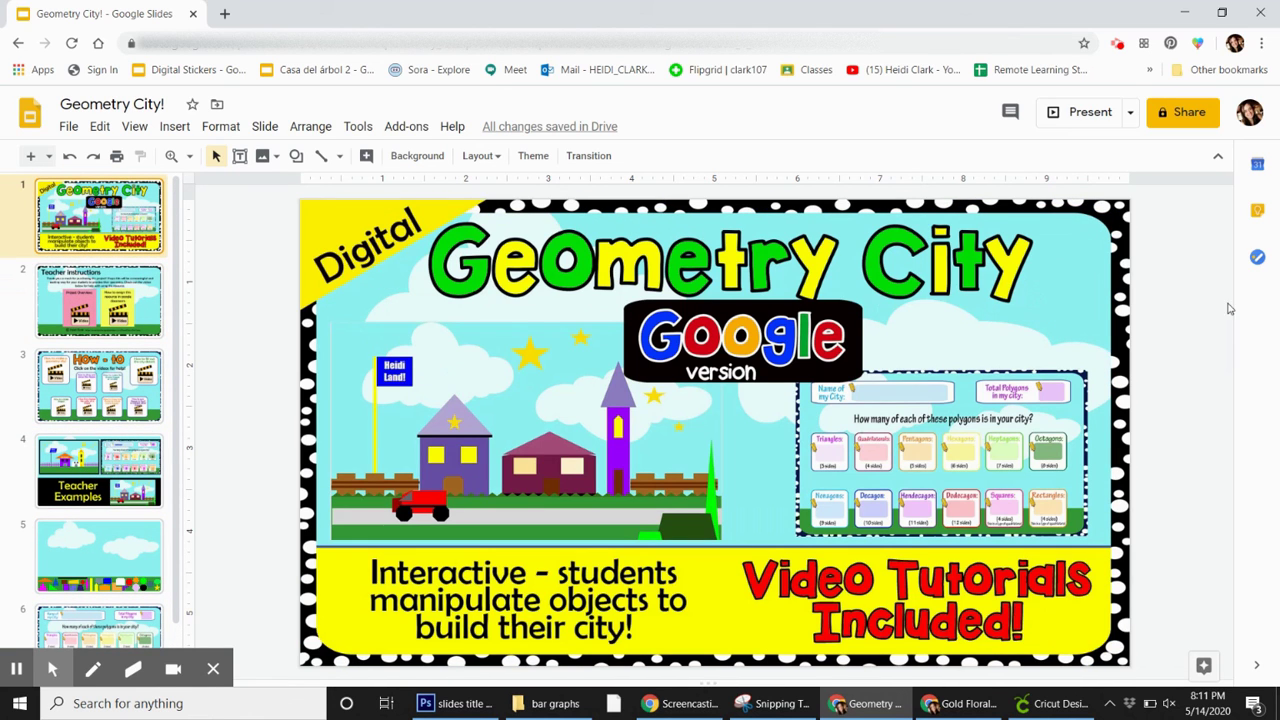
pyautogui.click(1120, 46)
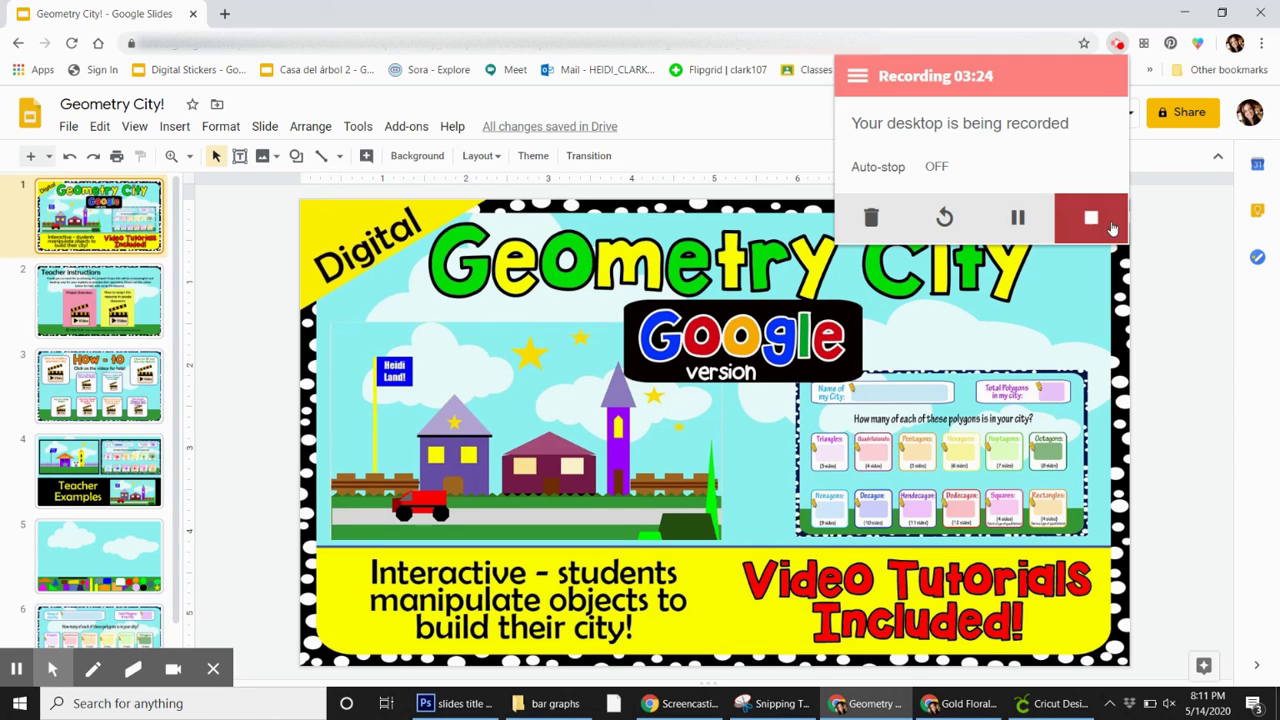